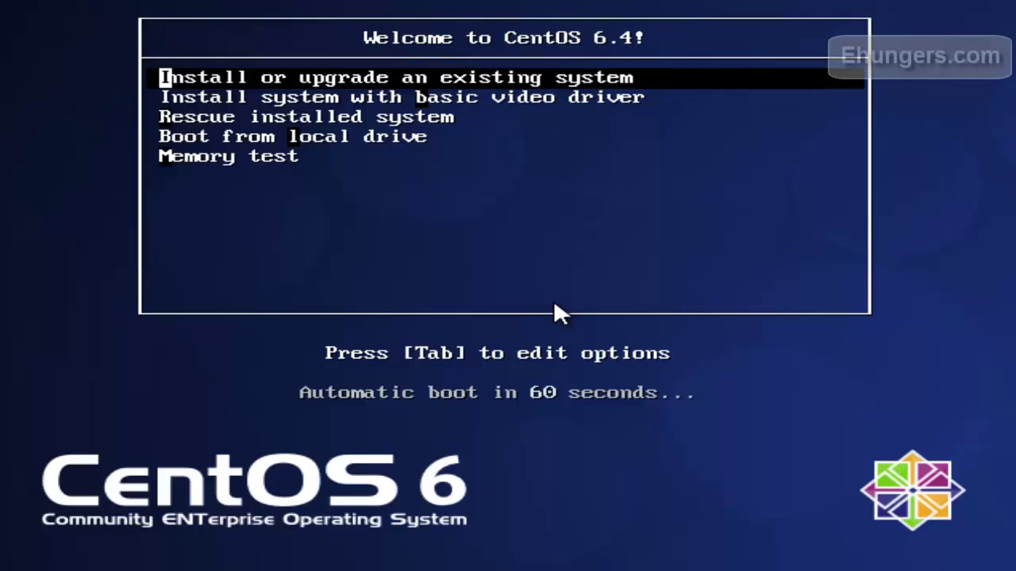
Step: Boot the 'Install or upgrade an existing system' option and move to Skip on the media-test prompt
key(Down)
key(Down)
key(Up)
key(Up)
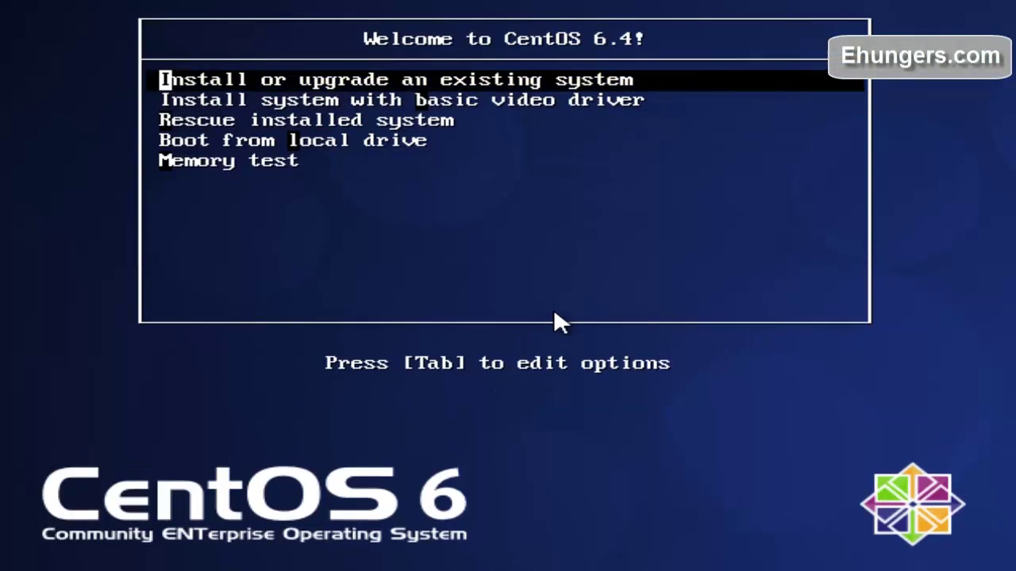
key(Return)
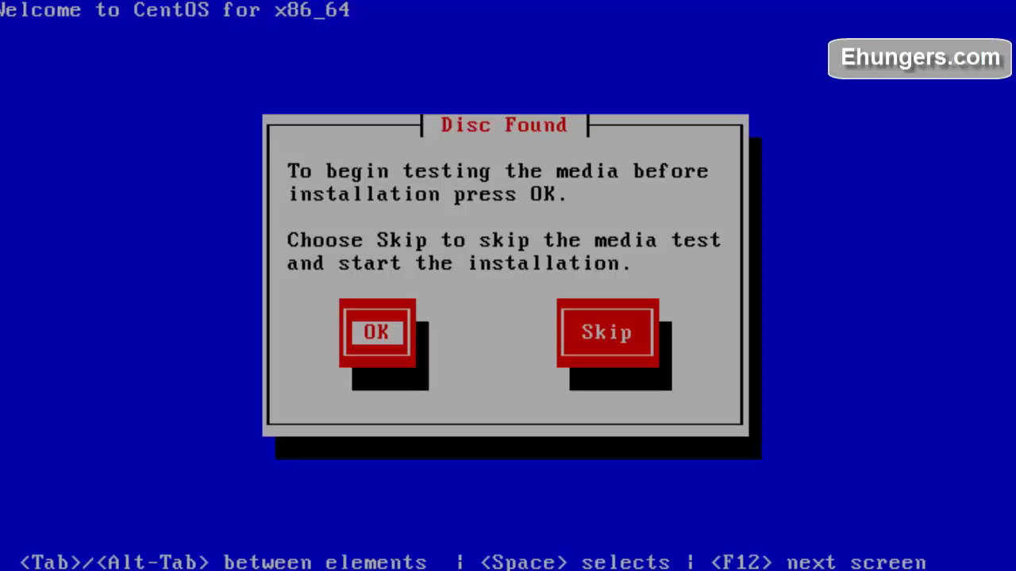
key(Tab)
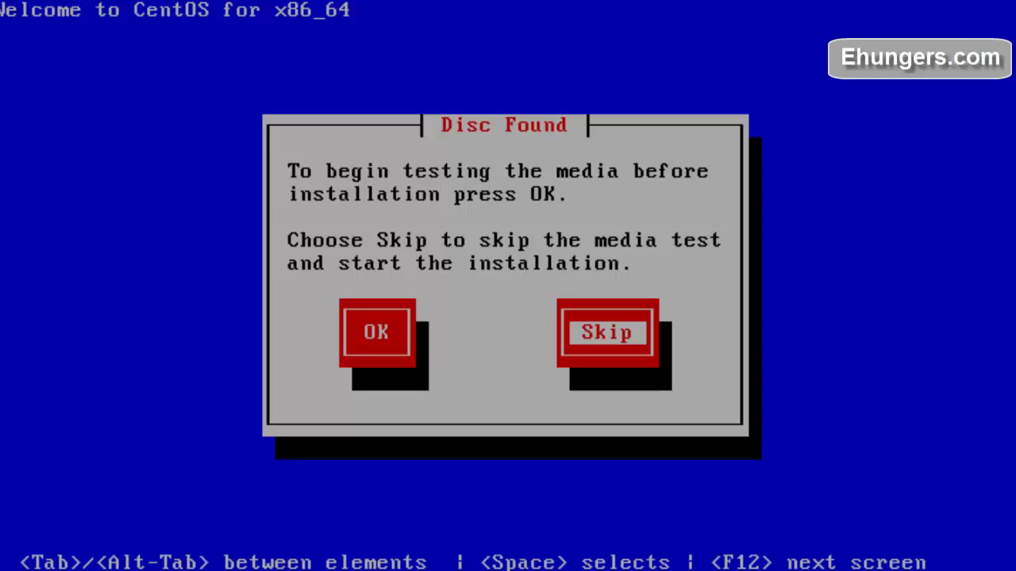
Step: Skip the disc test and accept English as the language with a U.S. English keyboard
key(Return)
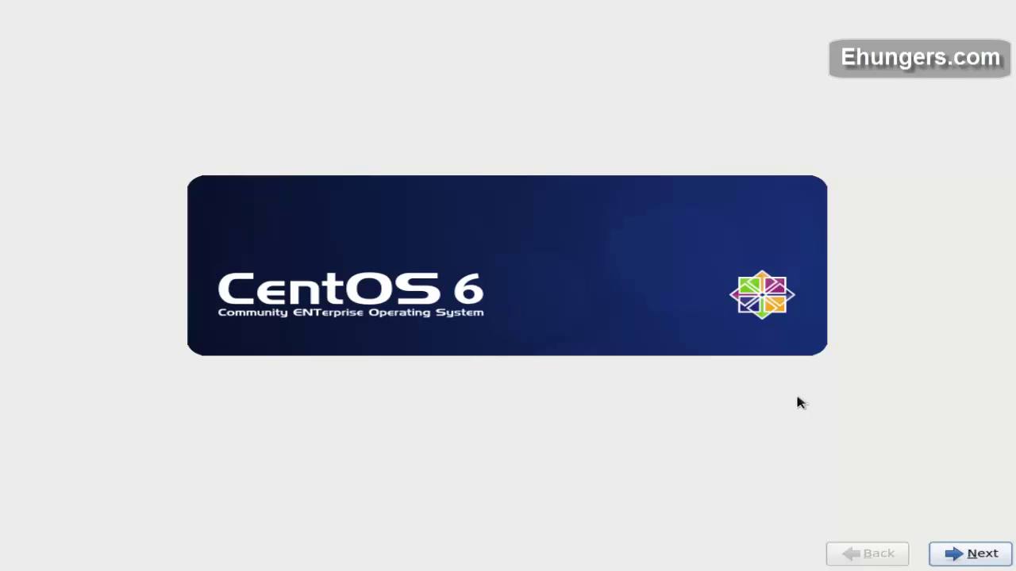
click(970, 553)
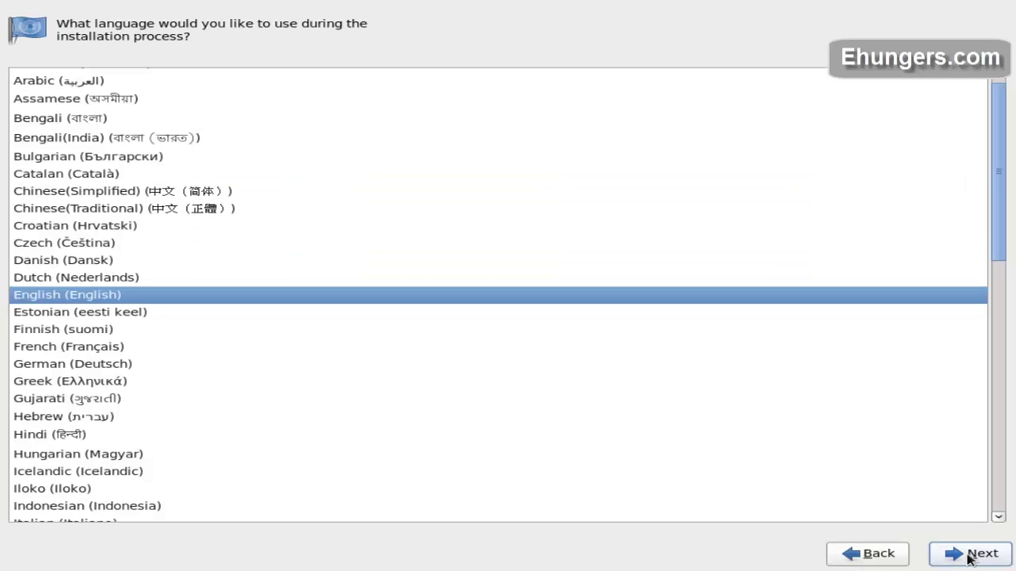
click(968, 556)
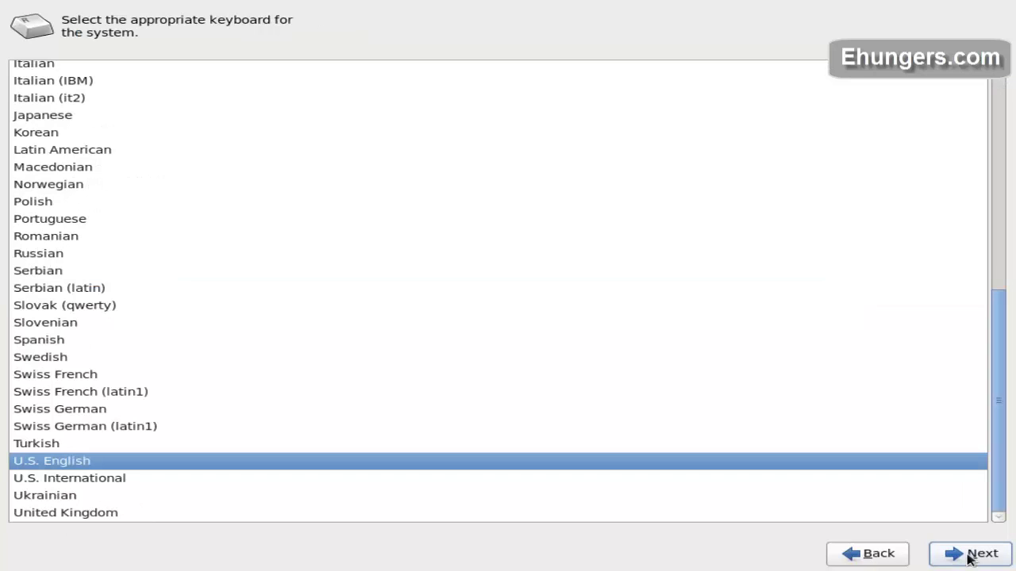
click(970, 555)
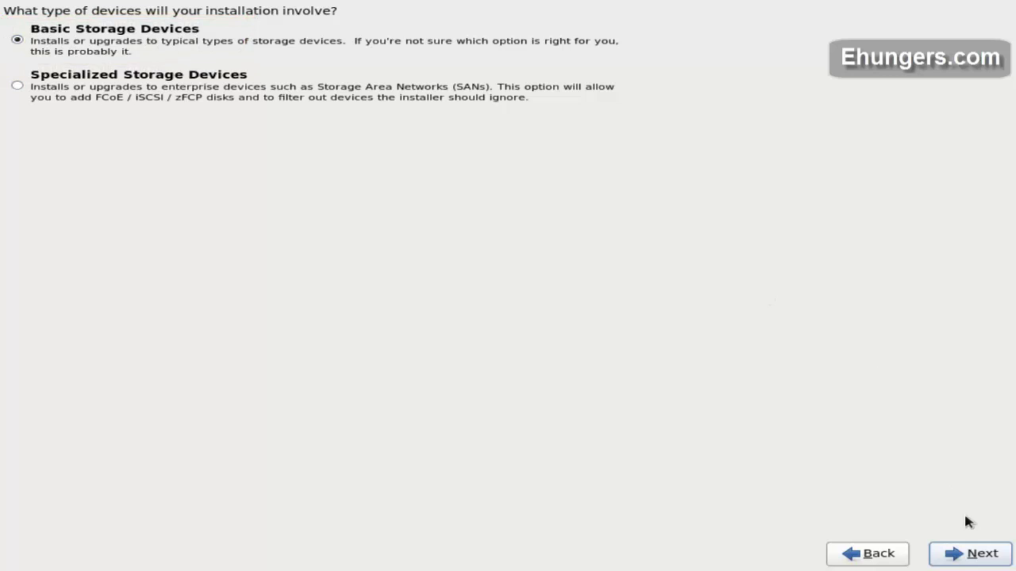
Step: Keep Basic Storage Devices, discard data on the blank VBOX disk, and enter hostname ehunger
click(962, 555)
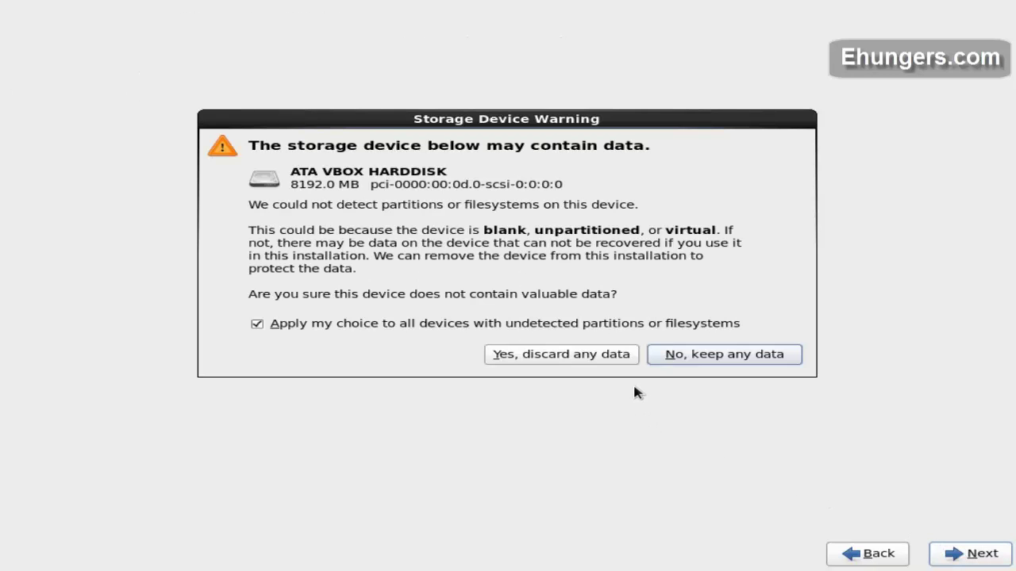
click(627, 361)
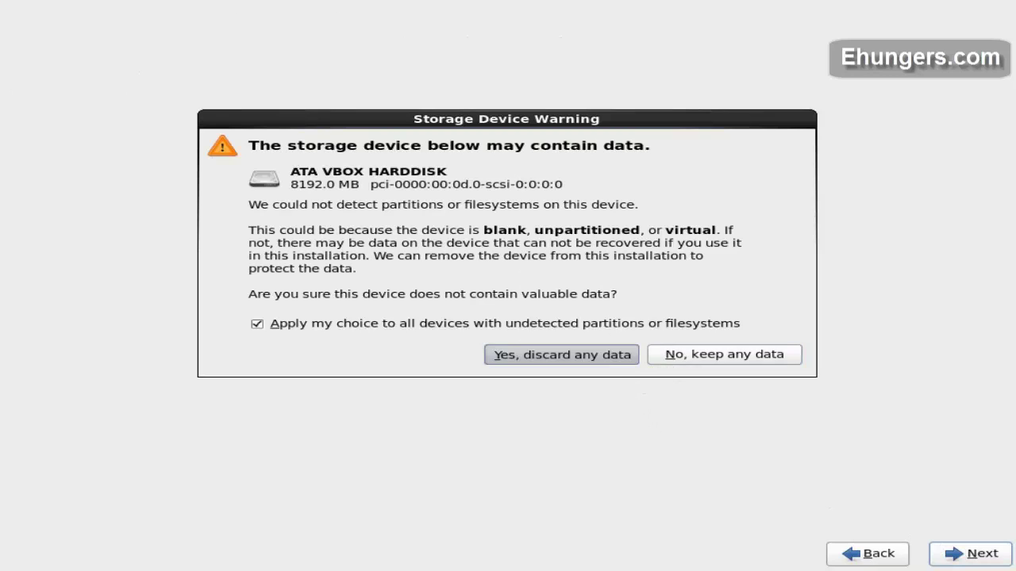
key(BackSpace)
text(ehunger)
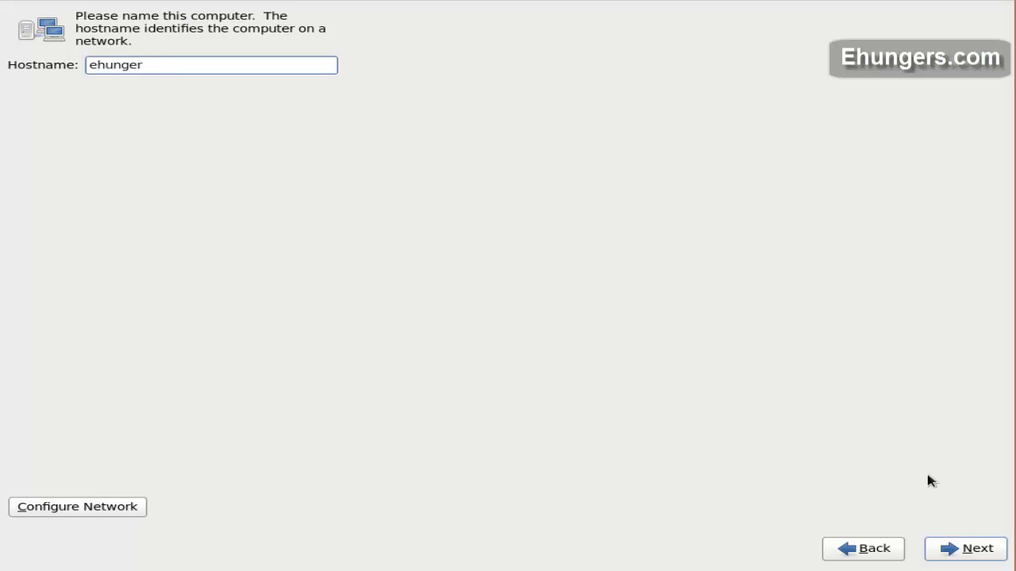
Step: Set the time zone to Asia/Kolkata
click(968, 550)
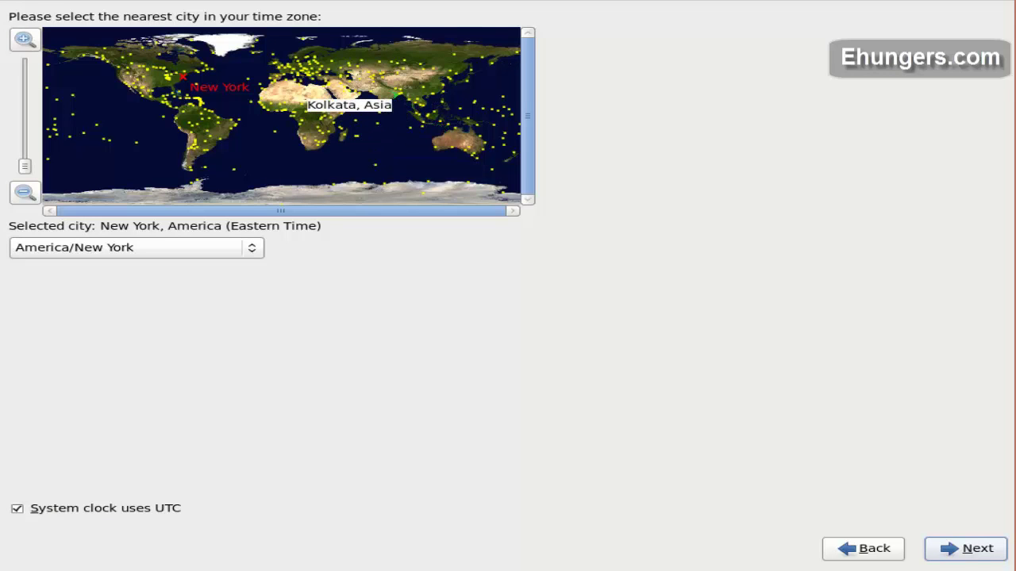
click(395, 95)
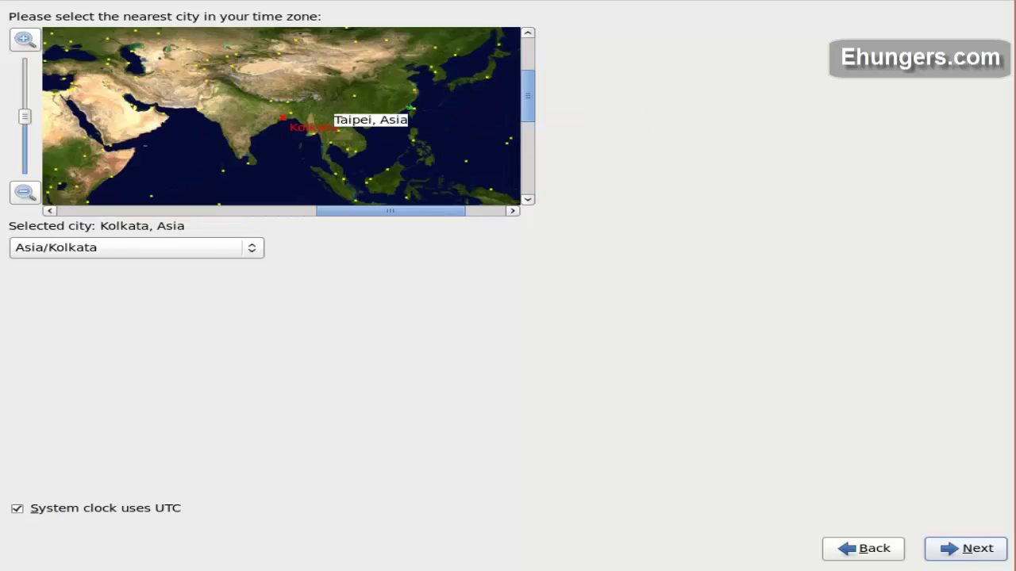
click(968, 548)
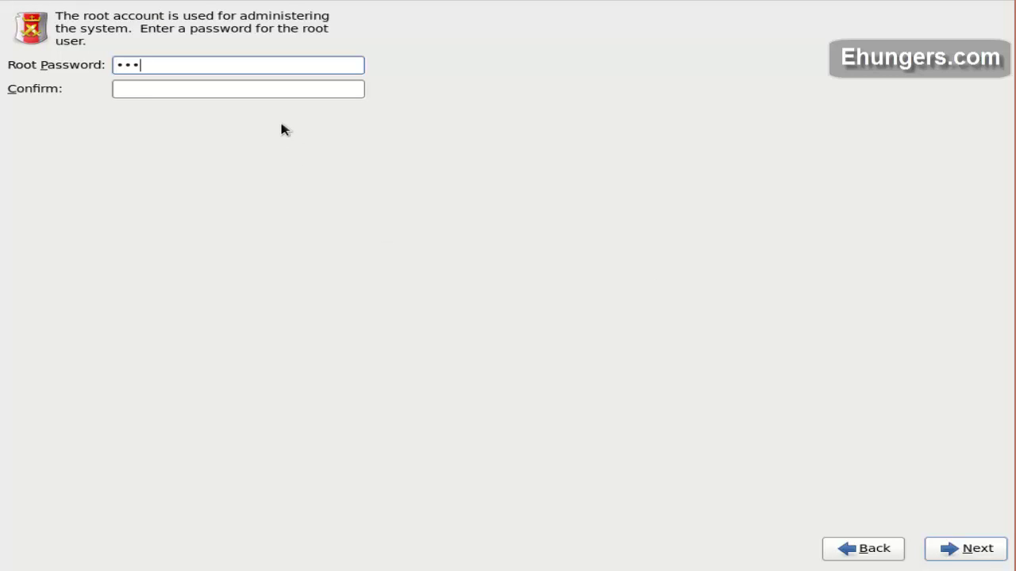
Step: Set and confirm the root password, keeping it despite the weak-password warning
key(Tab)
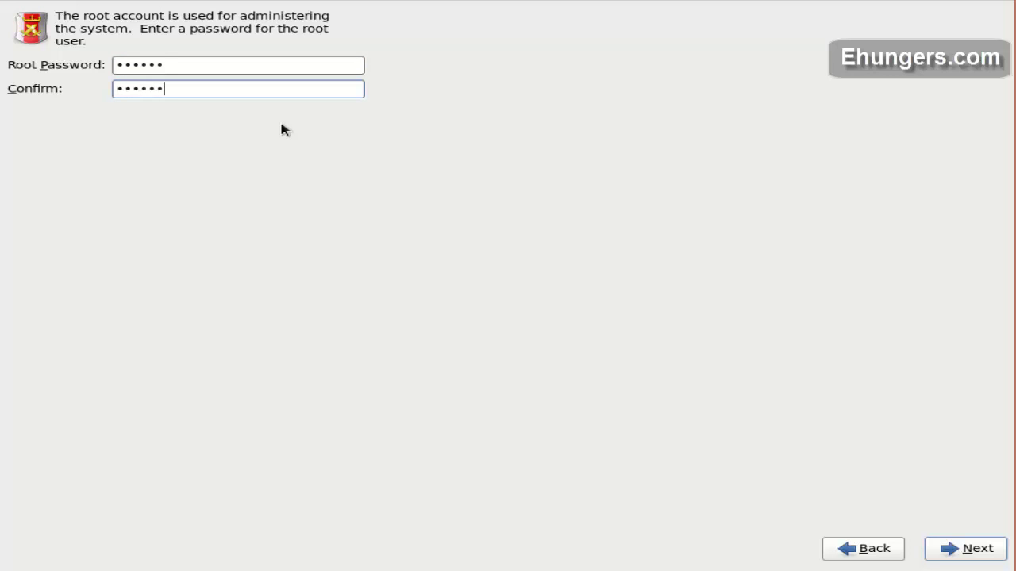
key(Tab)
key(Tab)
key(Return)
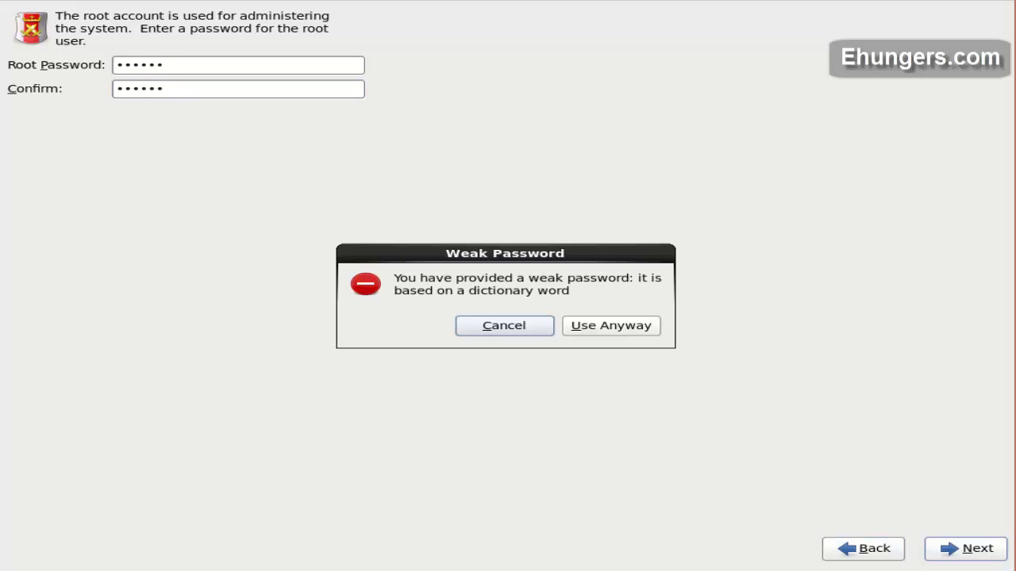
key(Tab)
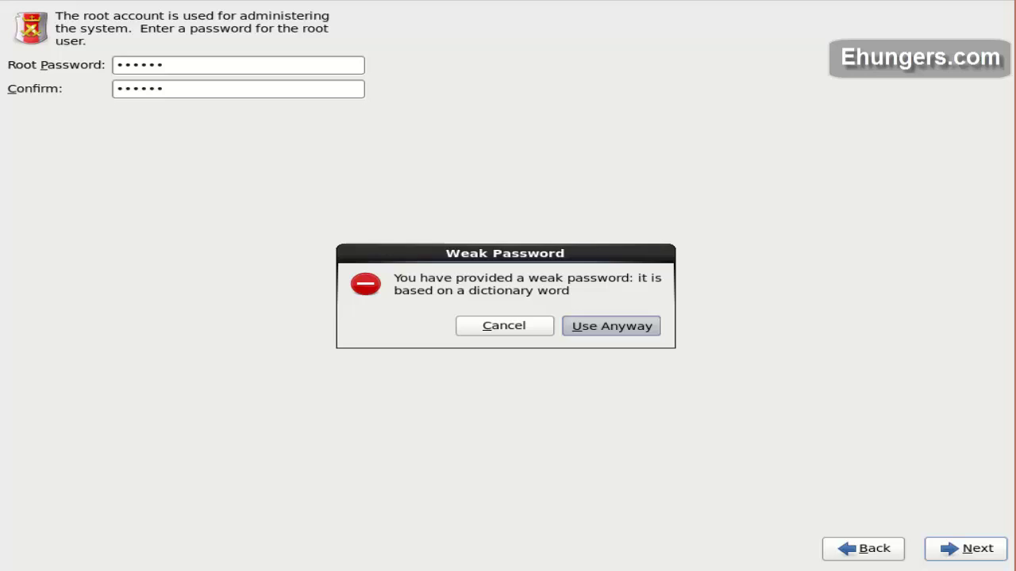
key(Return)
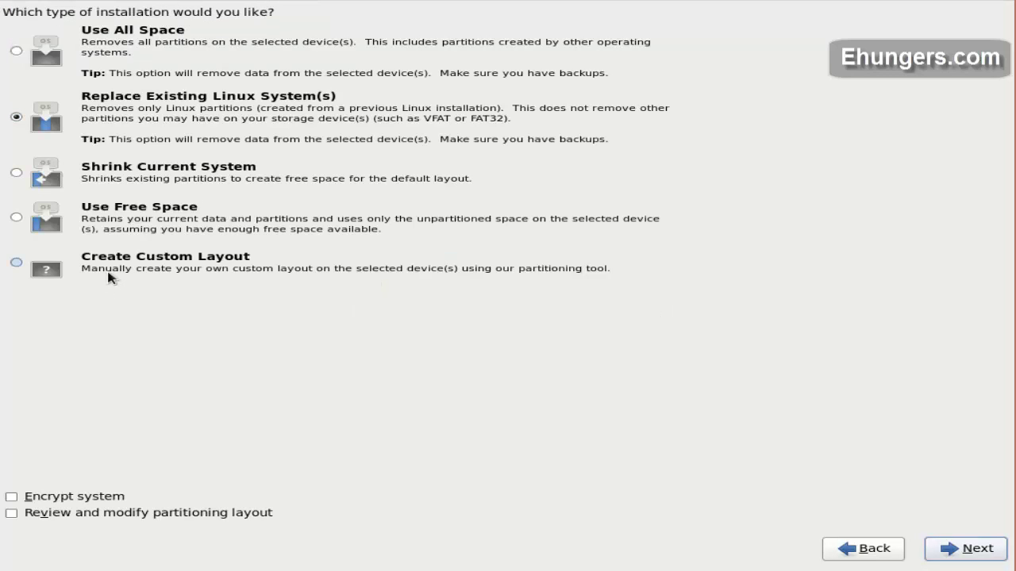
Step: Choose Create Custom Layout and add a 200 MB ext4 /boot standard partition on sda
click(108, 272)
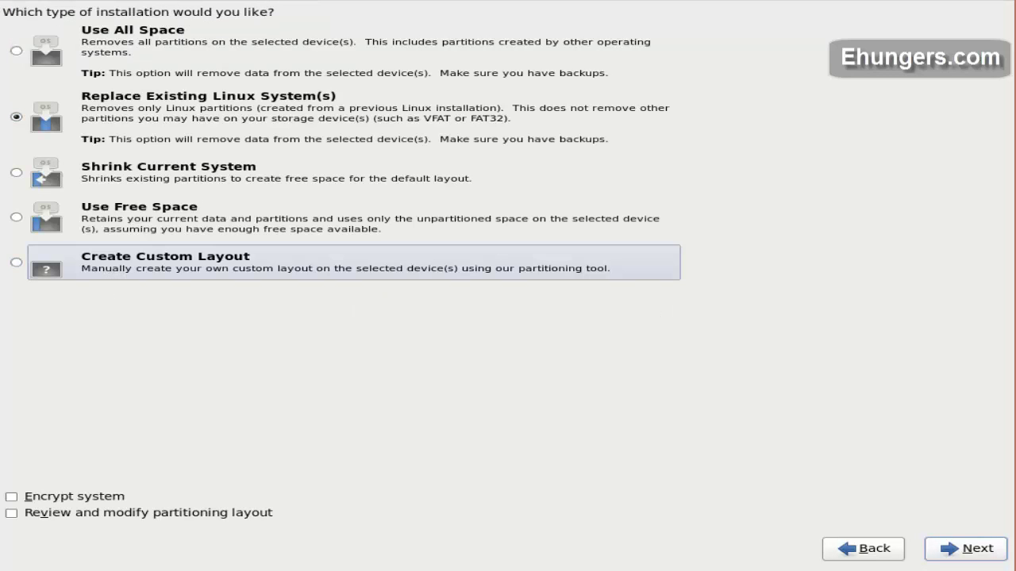
click(978, 551)
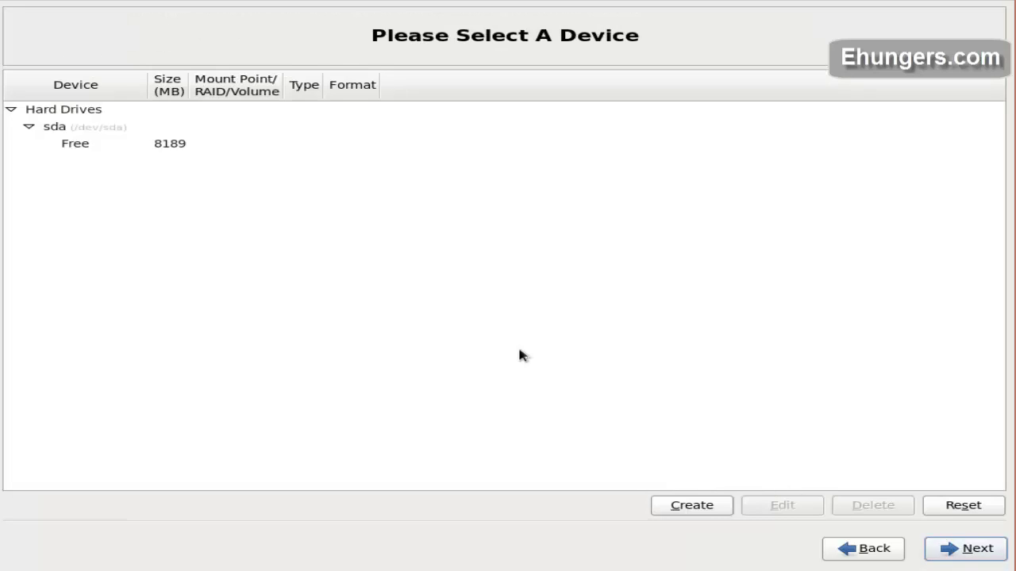
click(182, 150)
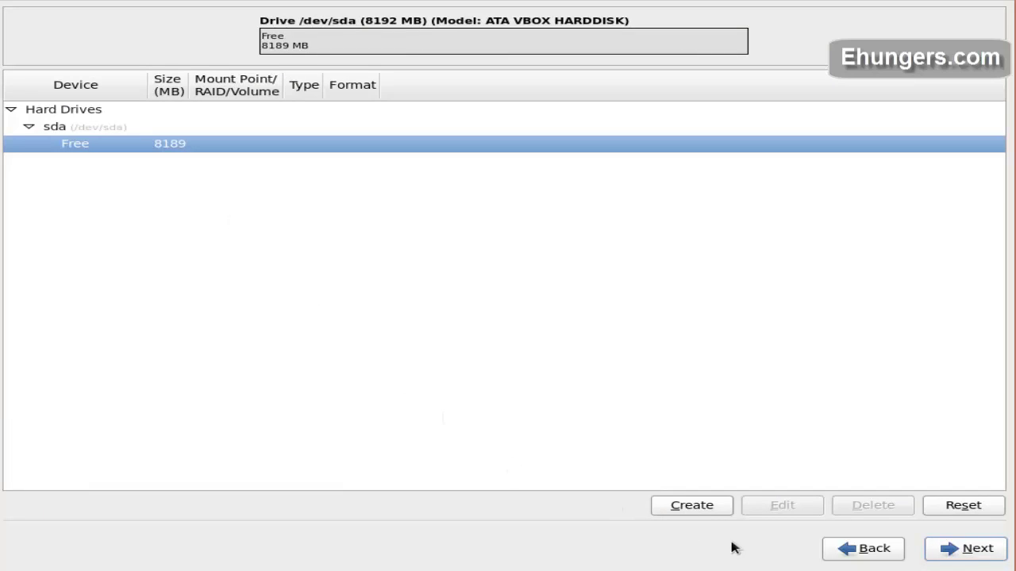
click(703, 512)
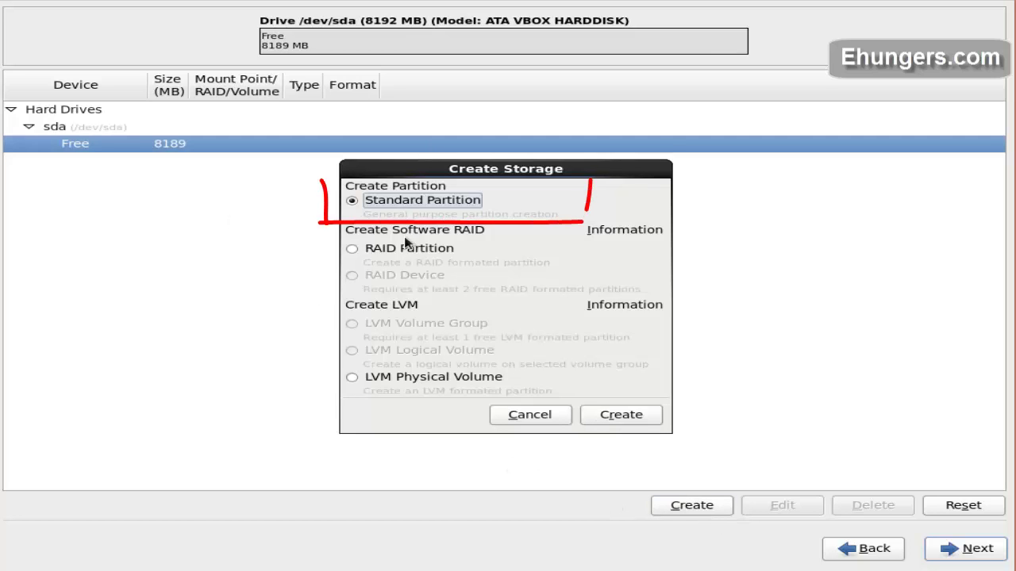
click(621, 415)
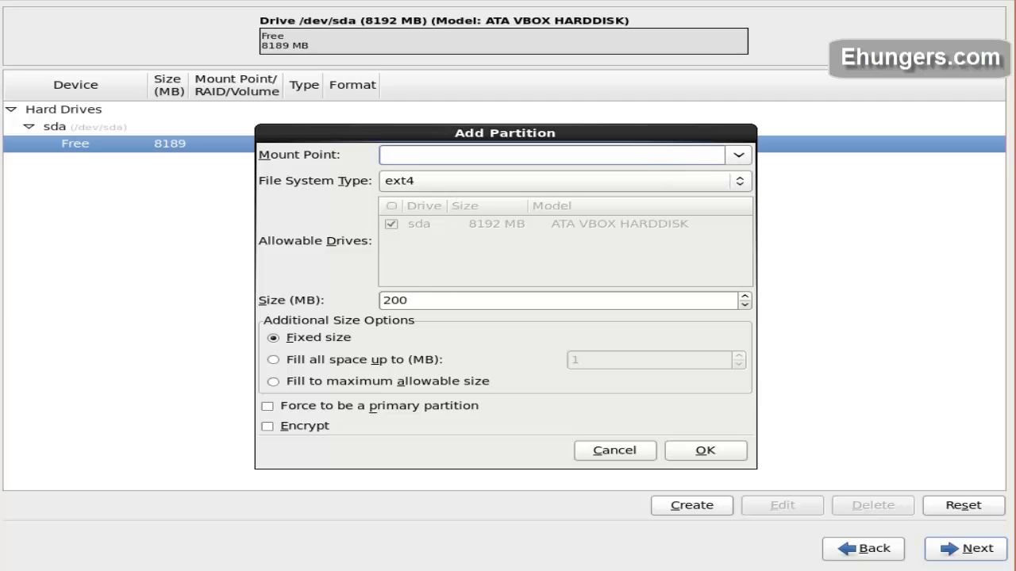
click(732, 158)
click(626, 197)
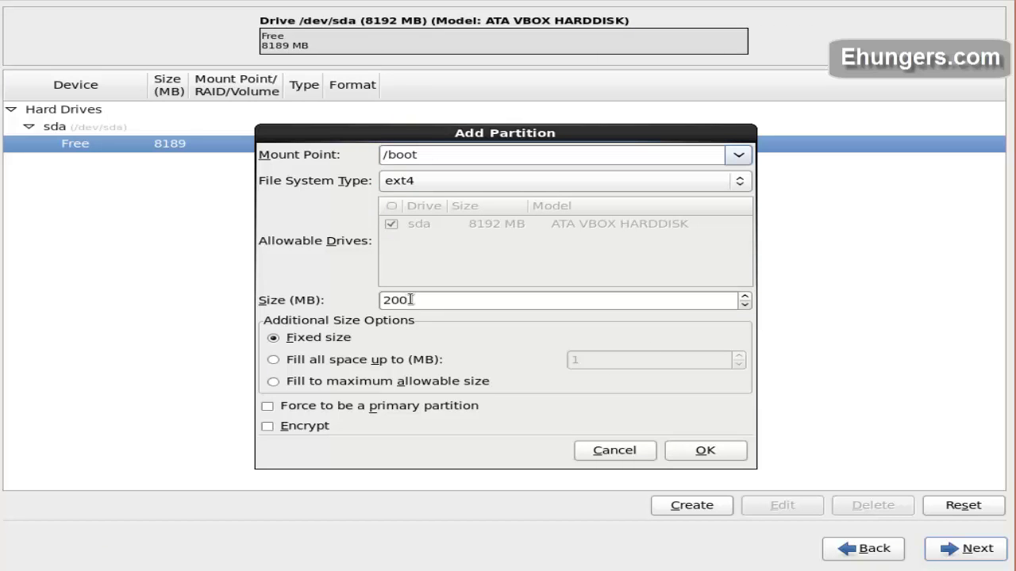
drag(409, 300, 379, 299)
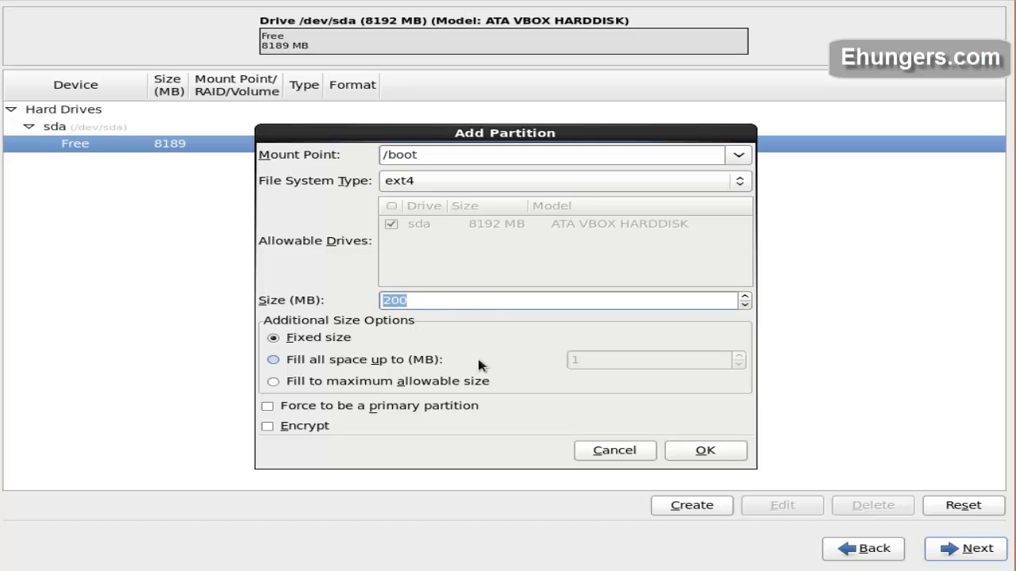
click(699, 450)
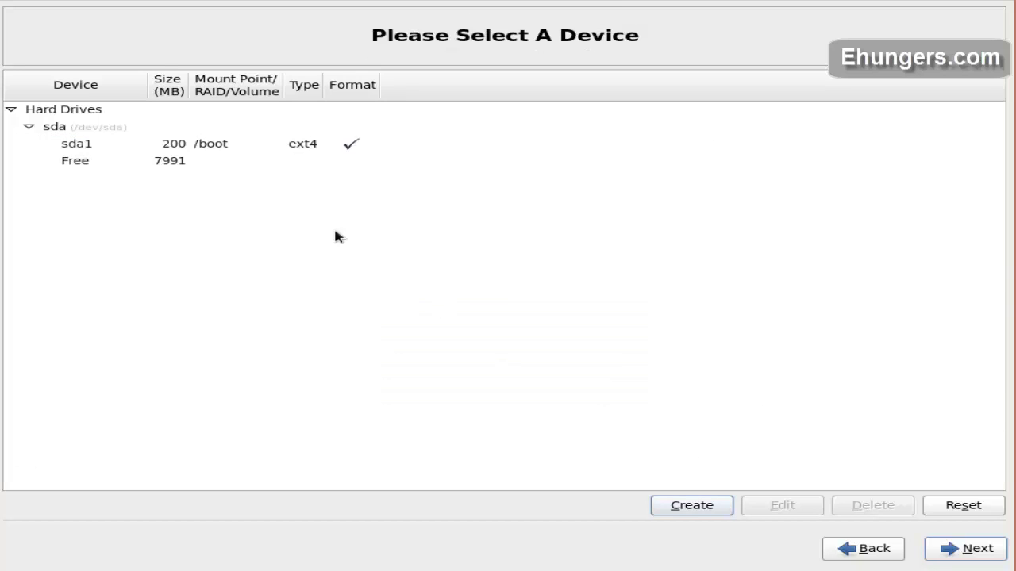
Step: Make sda2 an LVM physical volume filling the remaining 7991 MB of free space
click(230, 163)
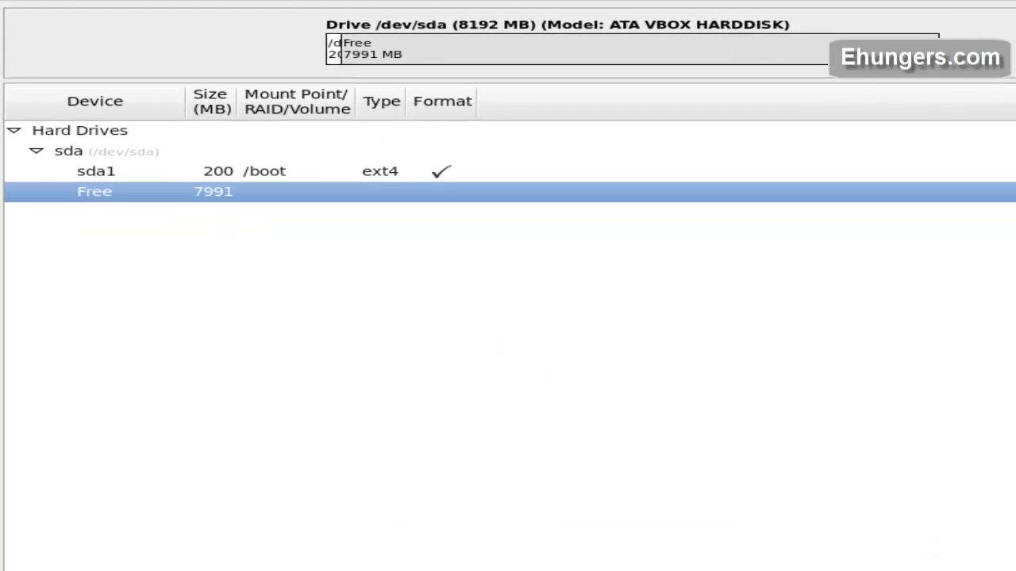
click(716, 506)
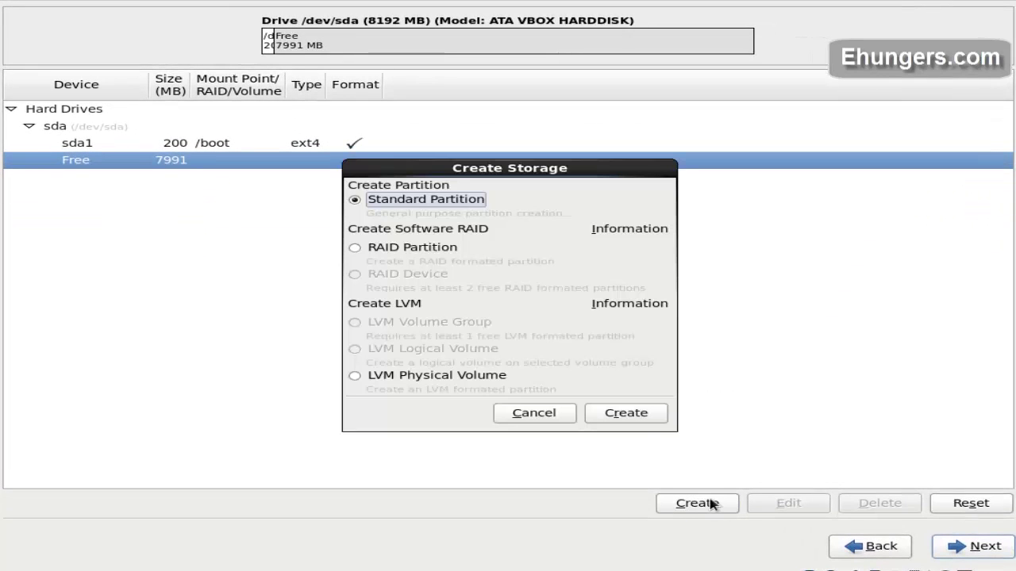
click(447, 378)
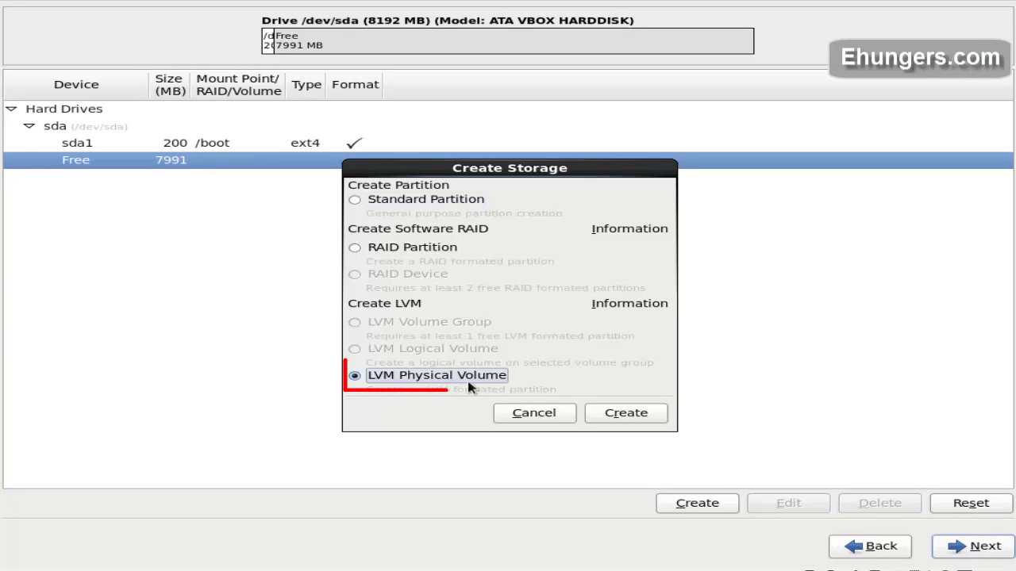
click(626, 413)
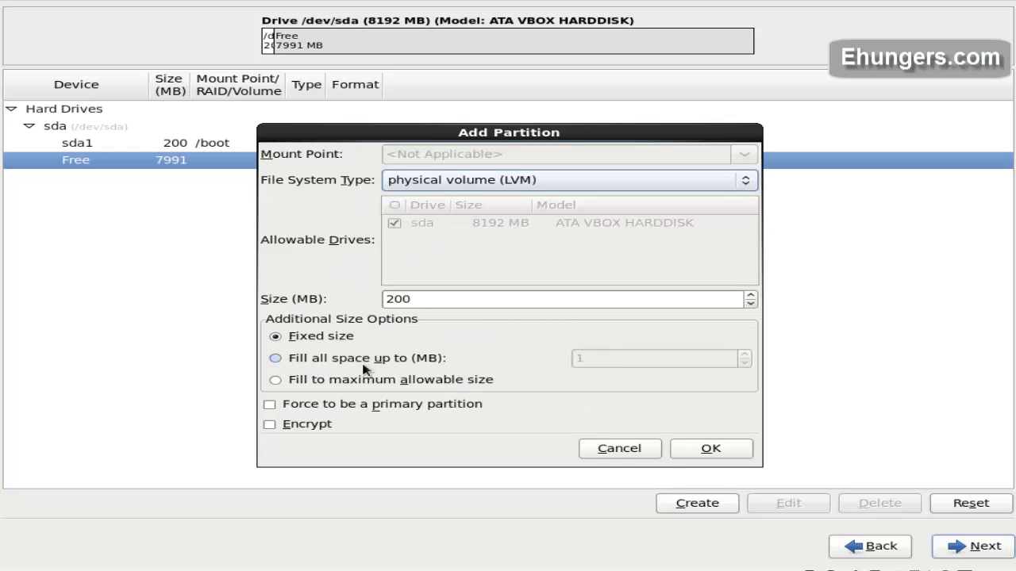
click(393, 380)
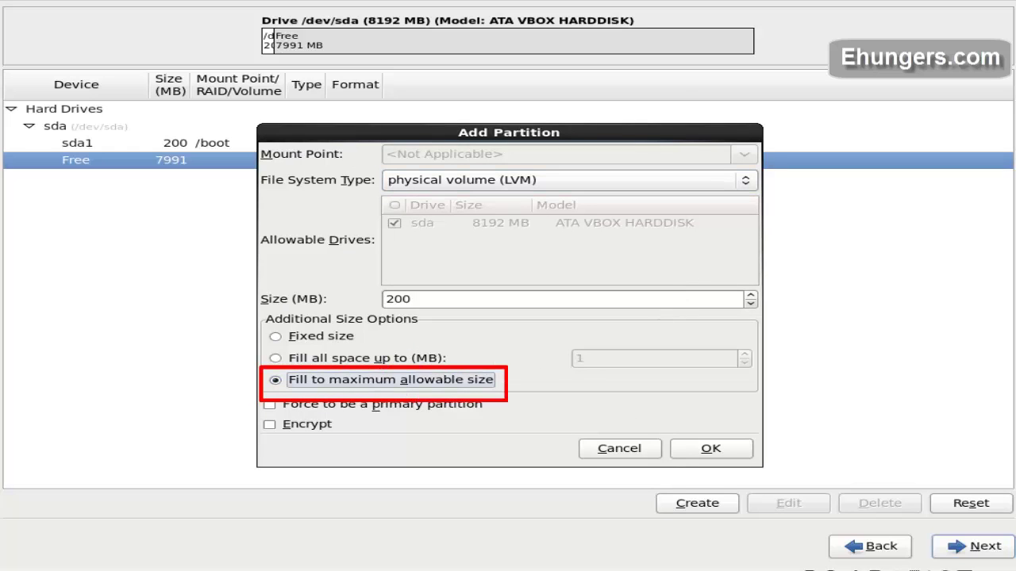
click(691, 453)
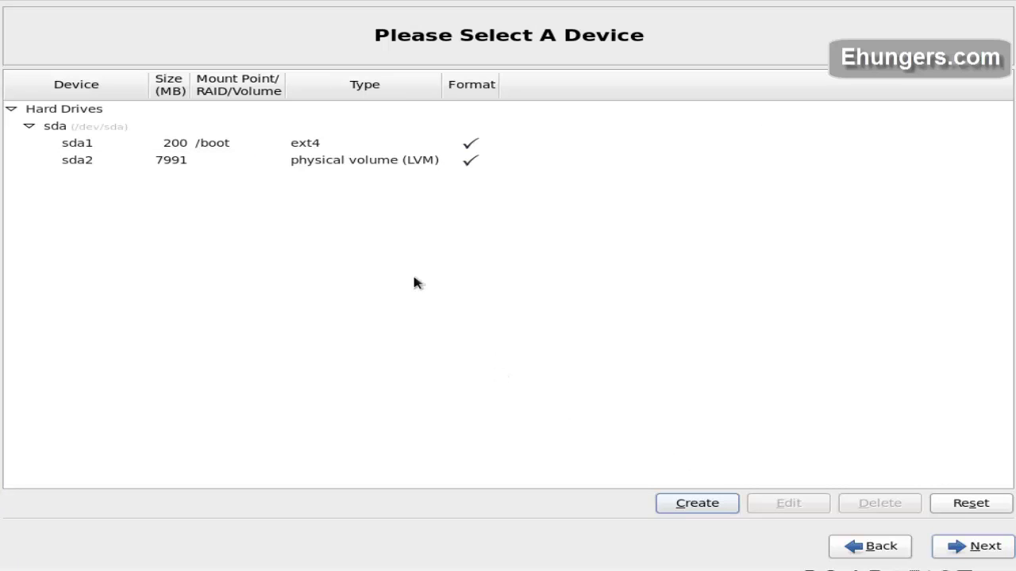
click(366, 161)
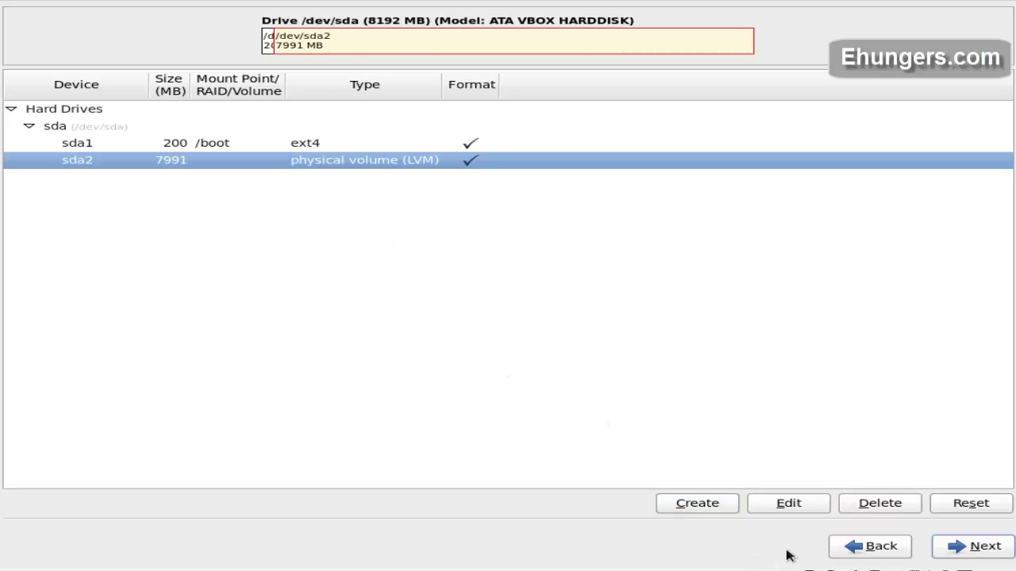
Step: Create volume group vg_ehunger on sda2 with a 1000 MB /home logical volume
click(696, 505)
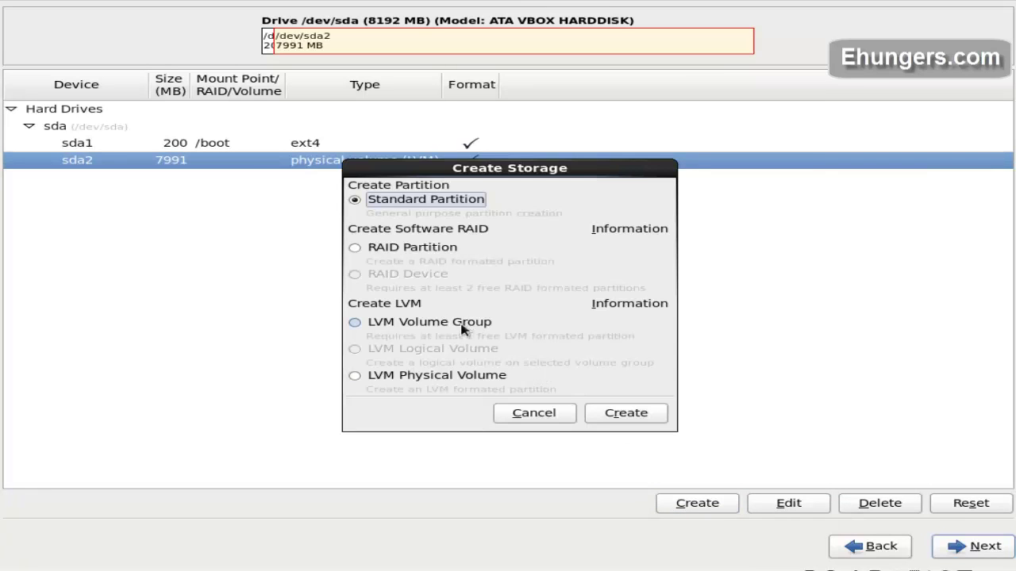
click(411, 323)
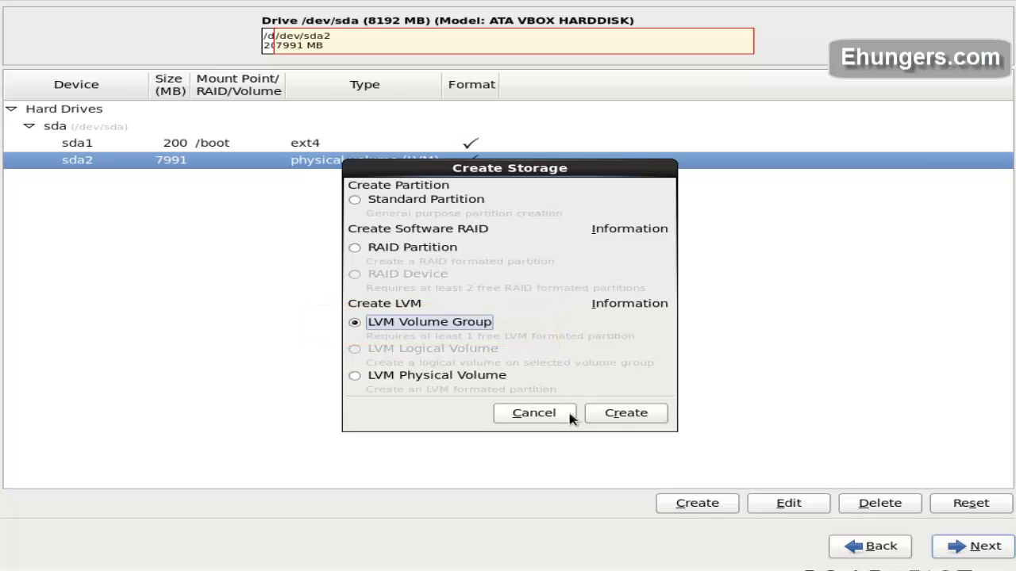
click(615, 418)
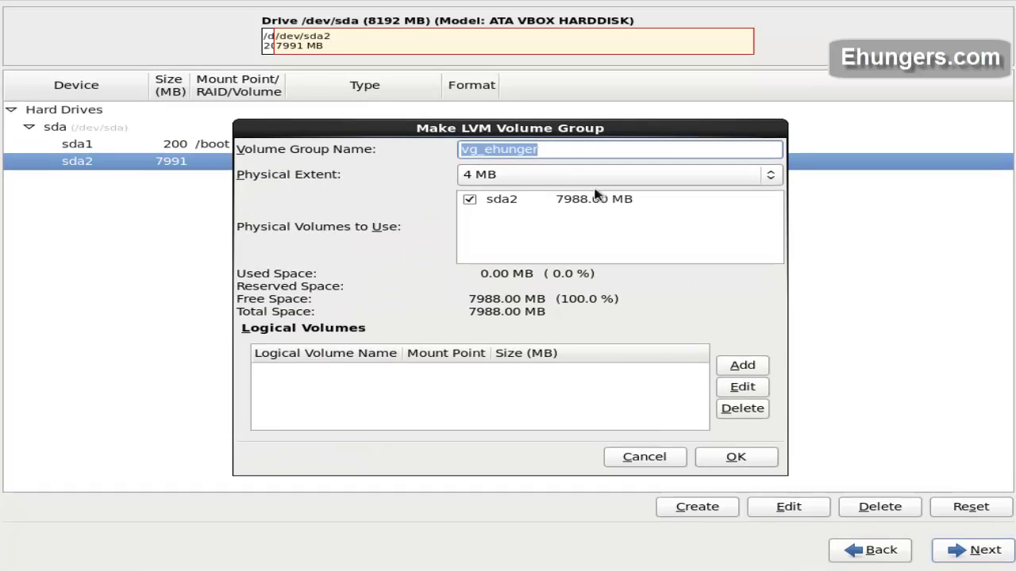
click(730, 369)
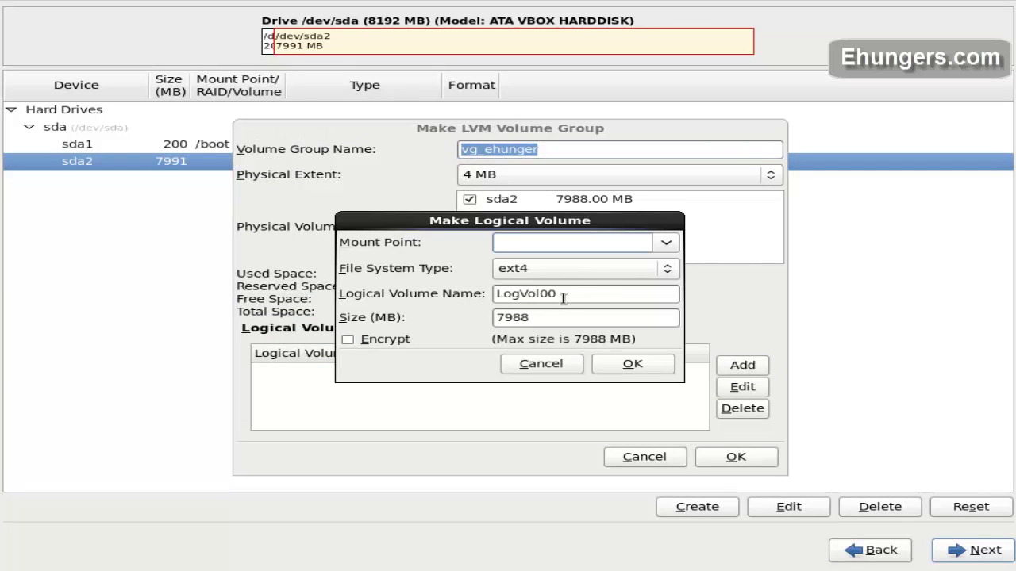
click(667, 246)
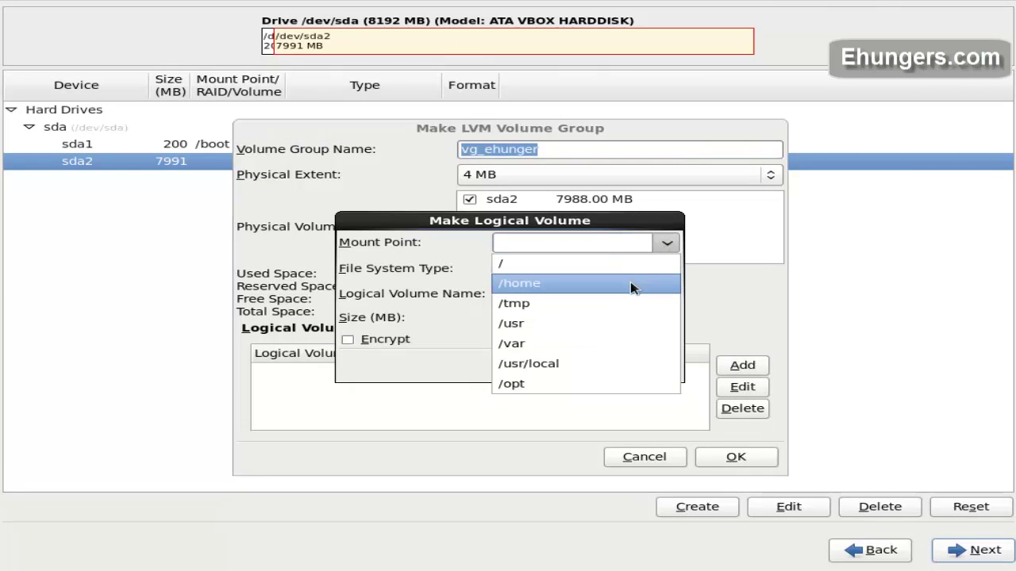
click(603, 283)
double_click(540, 316)
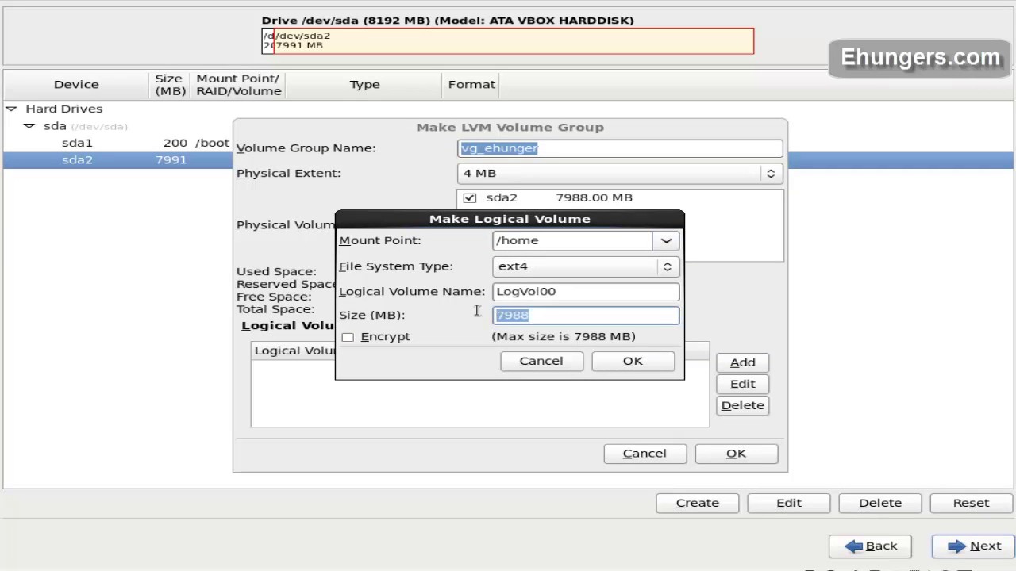
text(1000)
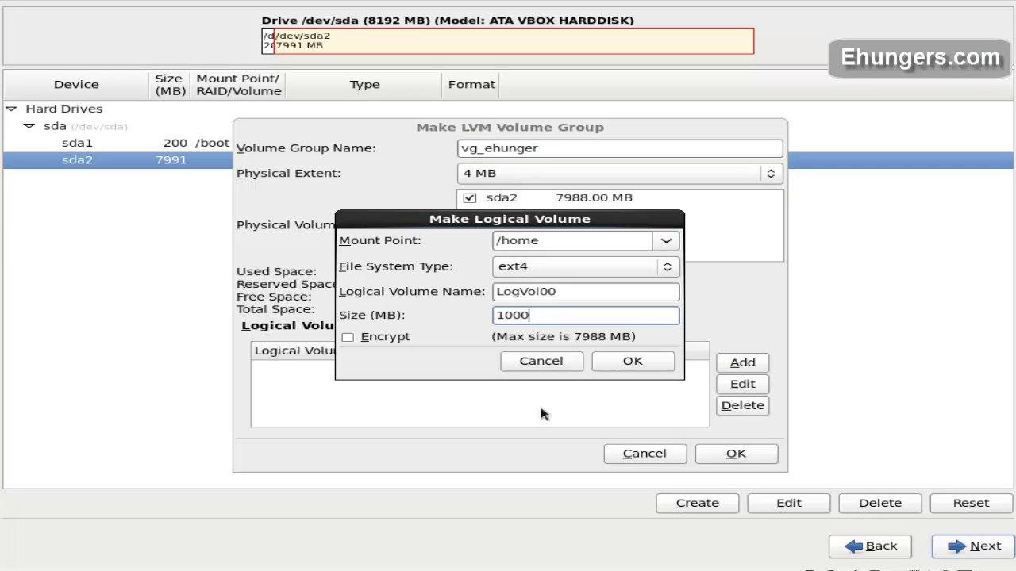
click(619, 361)
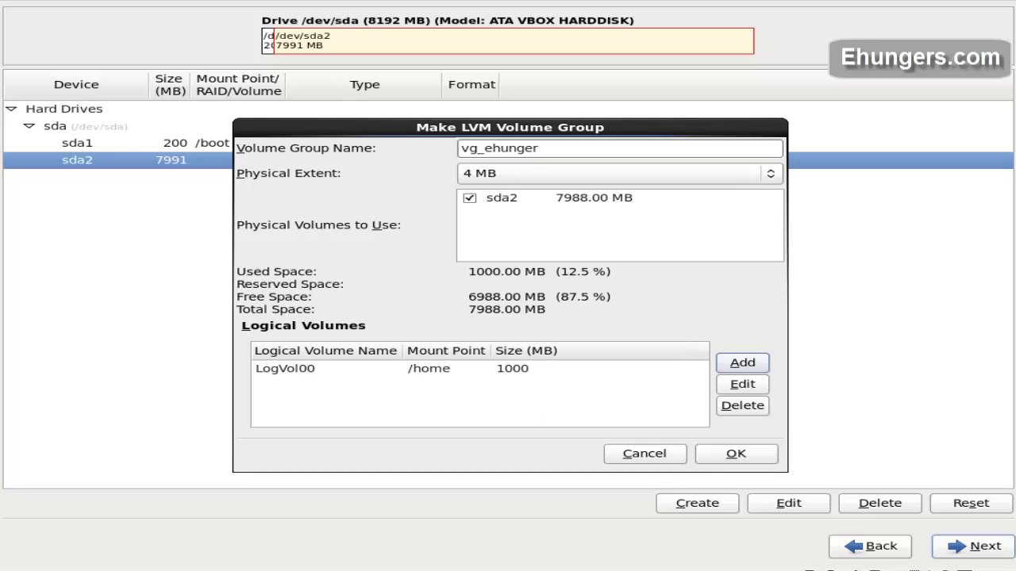
Step: Add a 1000 MB /var volume and a 5988 MB / root volume, then finish the group
click(731, 370)
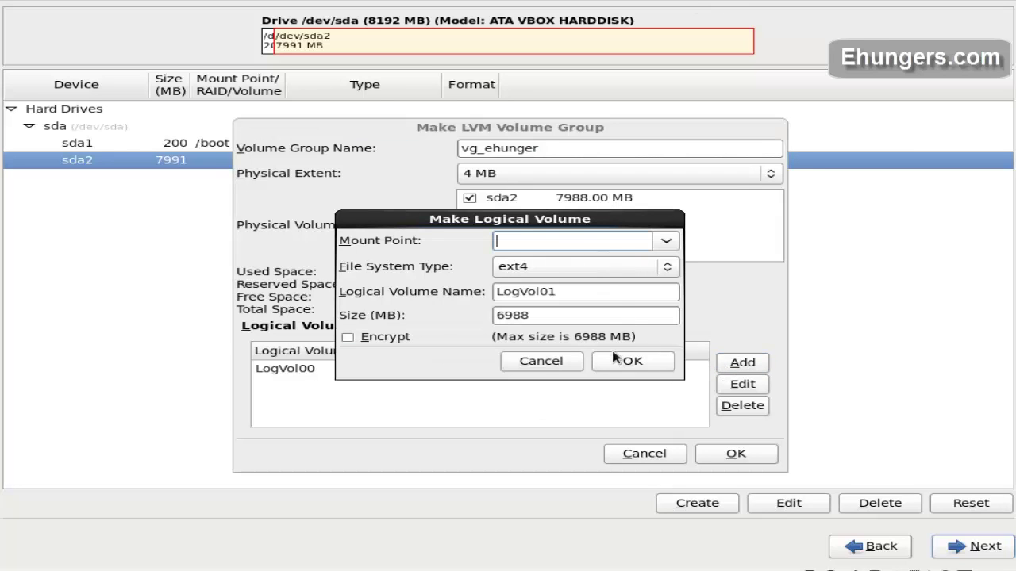
text(/)
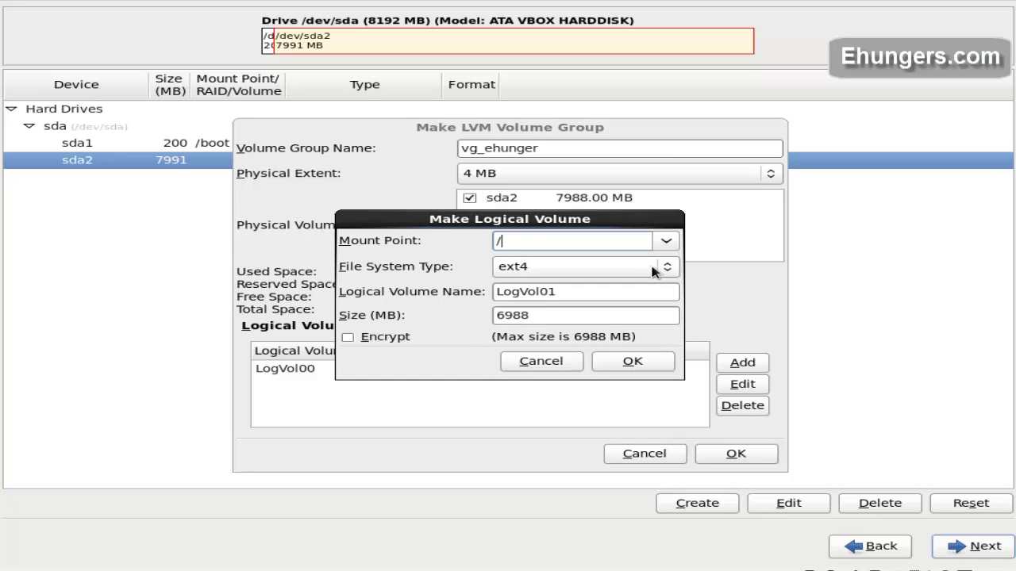
text(home)
key(Down)
key(Down)
double_click(549, 316)
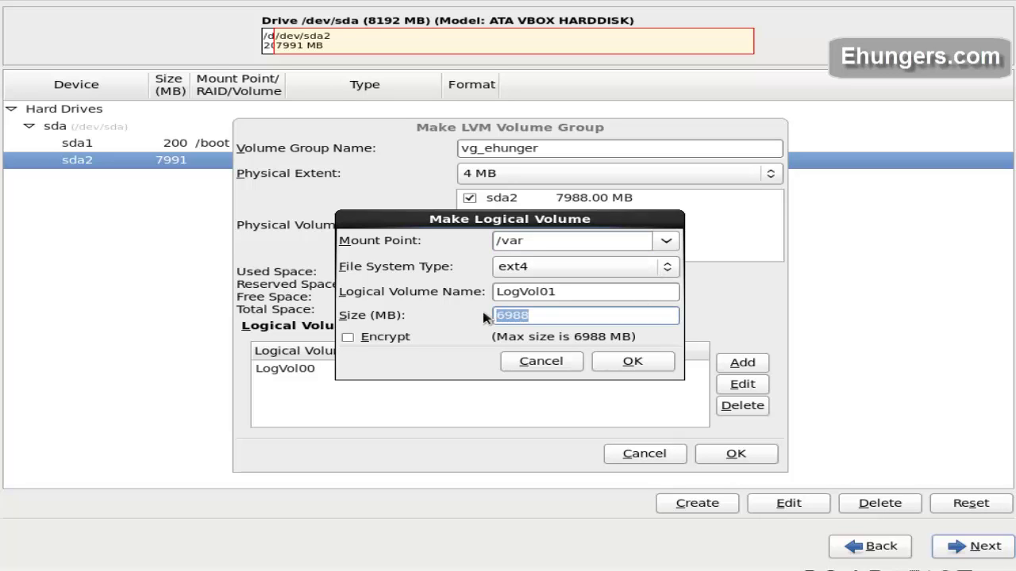
text(1000)
click(627, 361)
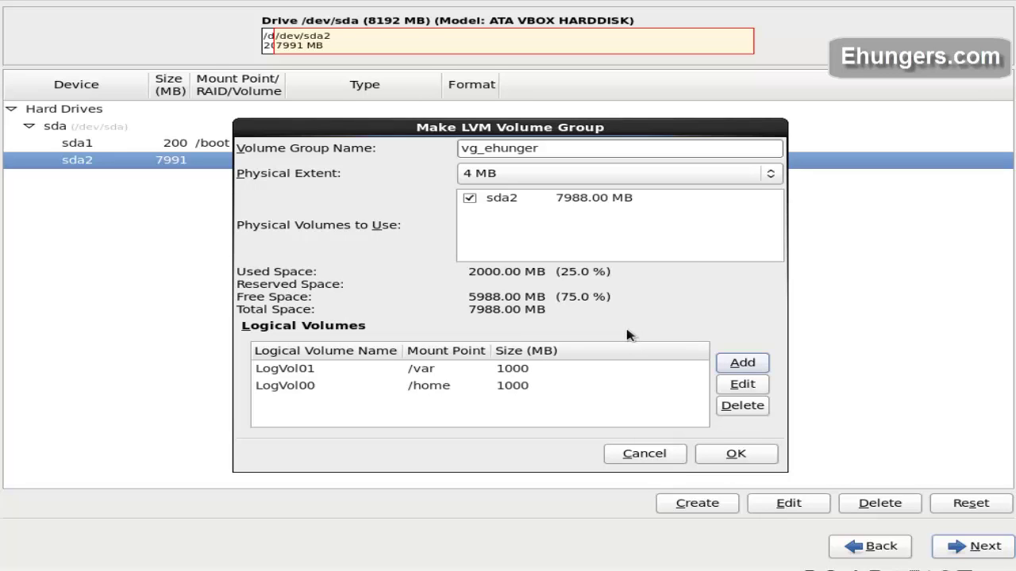
click(739, 366)
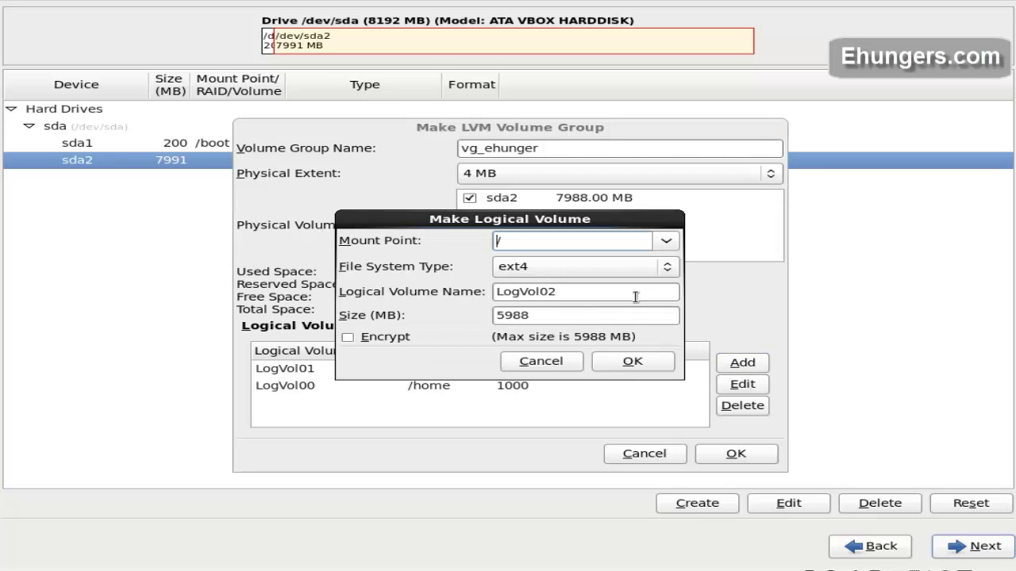
click(657, 366)
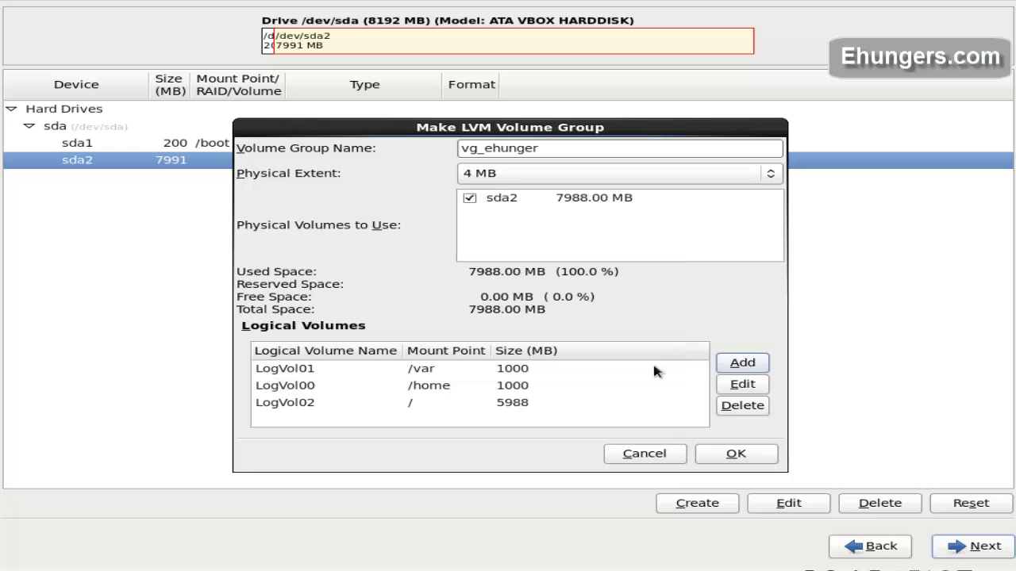
click(737, 455)
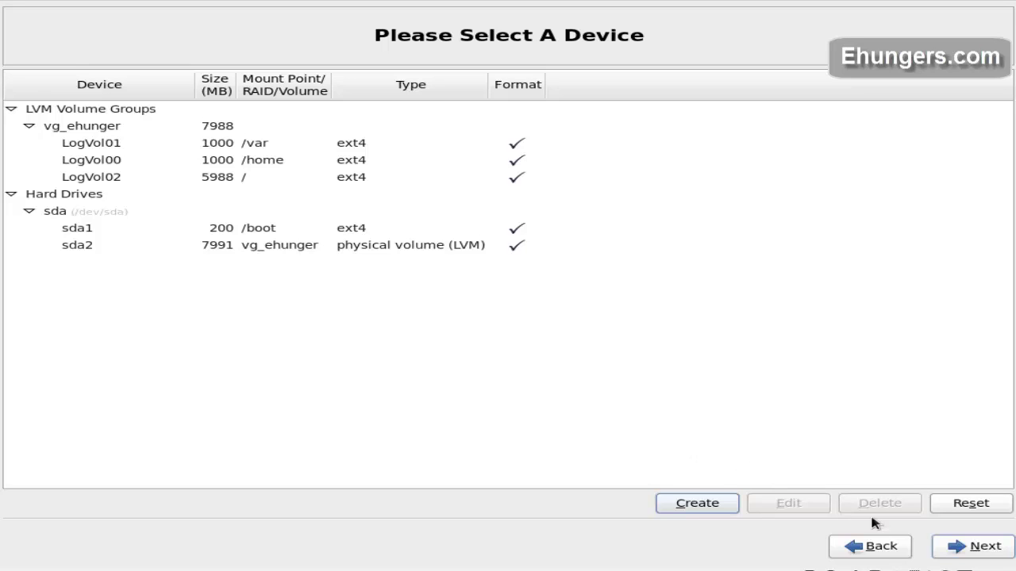
Step: Accept the layout without swap, confirm formatting, and write the changes to disk
click(978, 547)
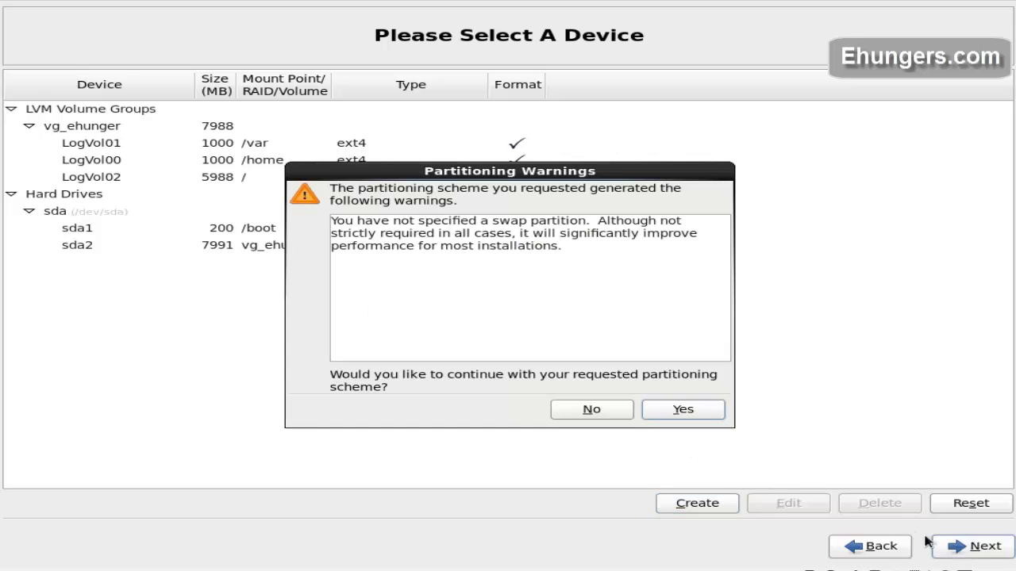
click(683, 410)
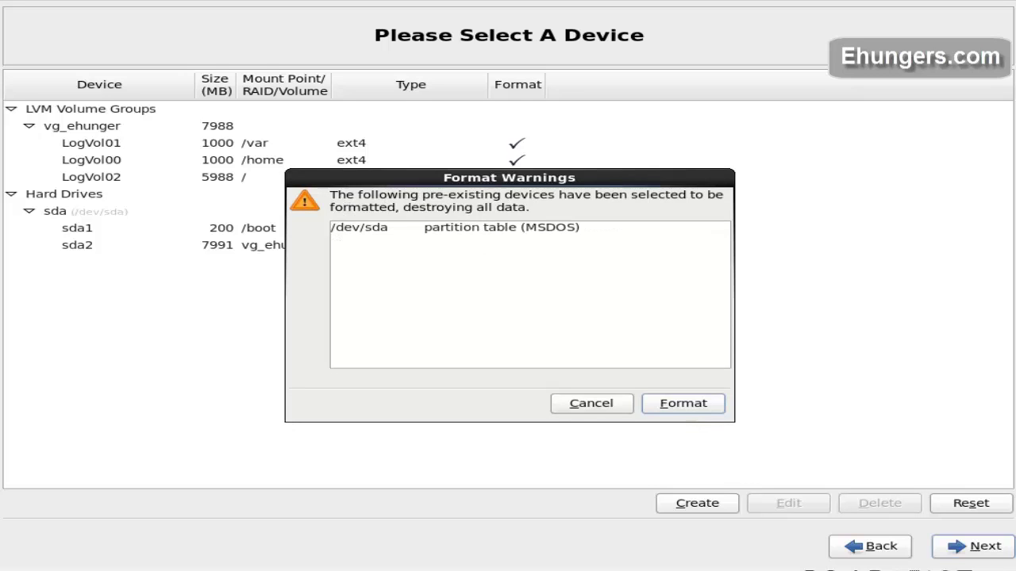
click(676, 411)
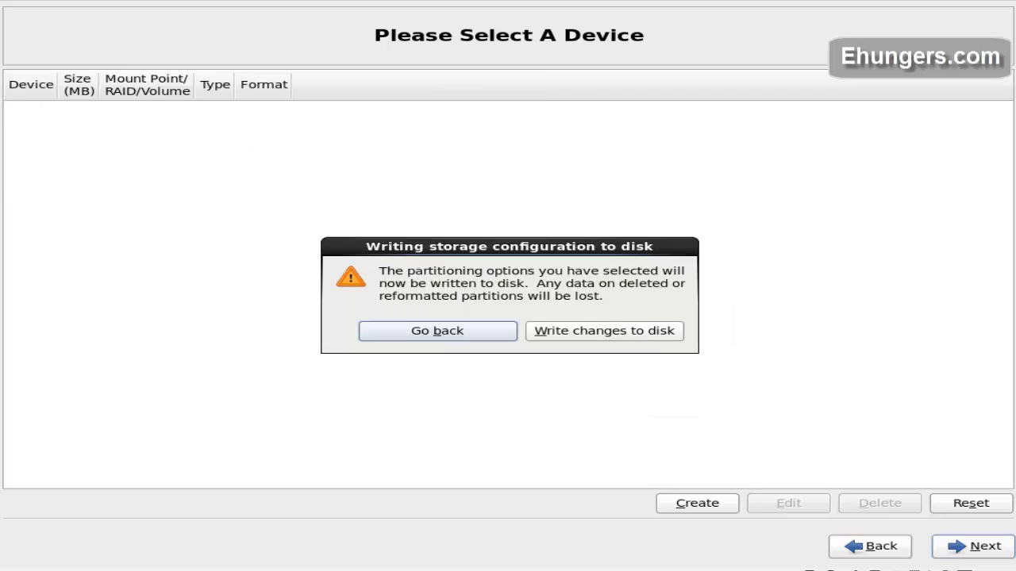
click(622, 339)
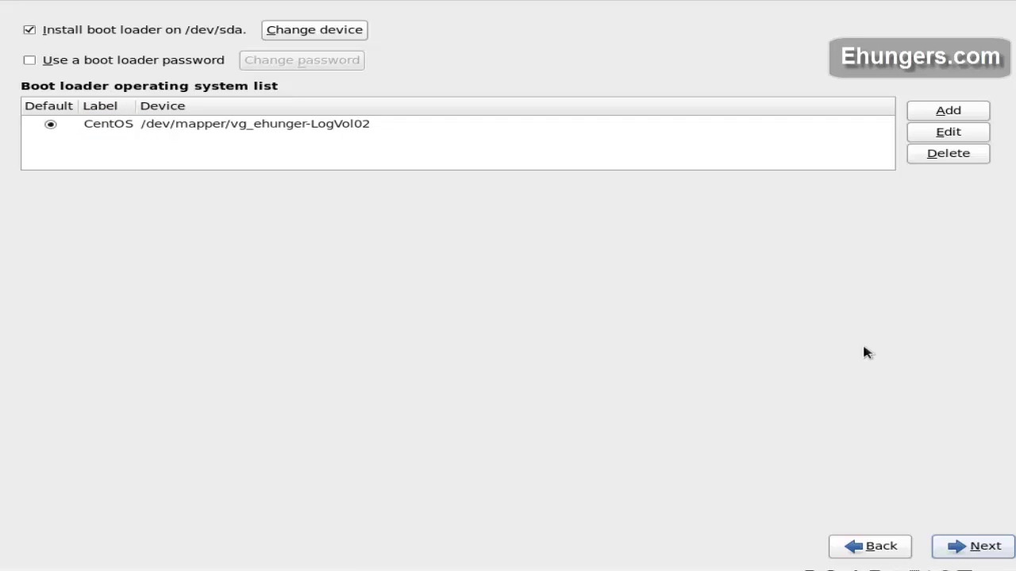
Step: Keep the boot loader on /dev/sda and install the Desktop software set
click(970, 547)
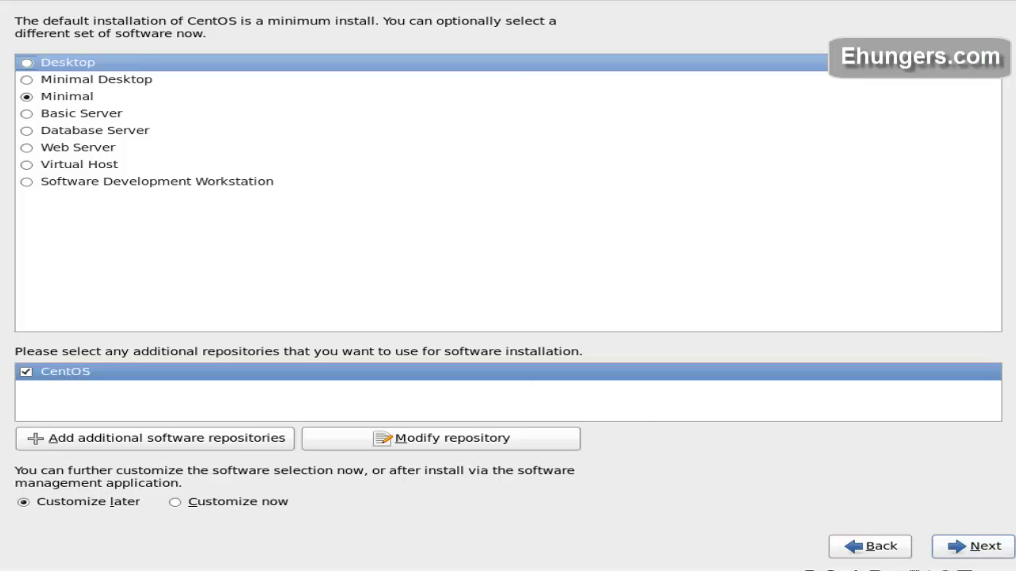
click(26, 62)
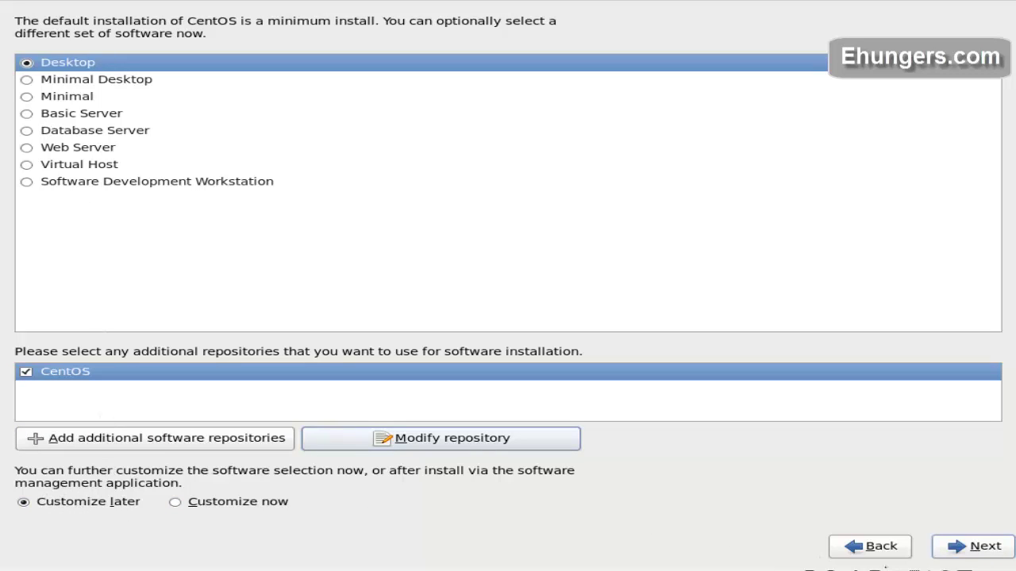
click(992, 548)
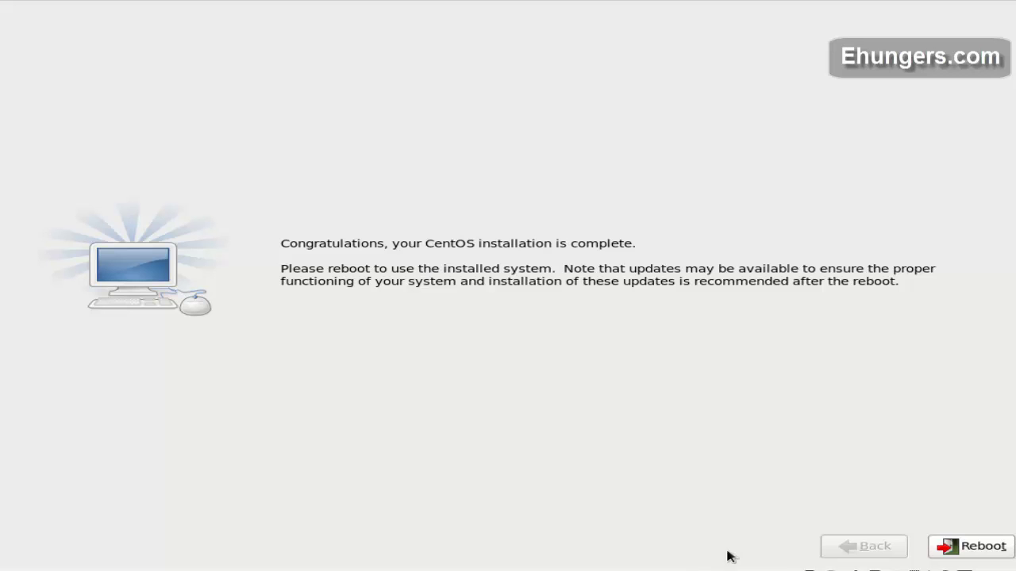
Step: Reboot into the new system and accept the licence agreement in Firstboot
click(970, 546)
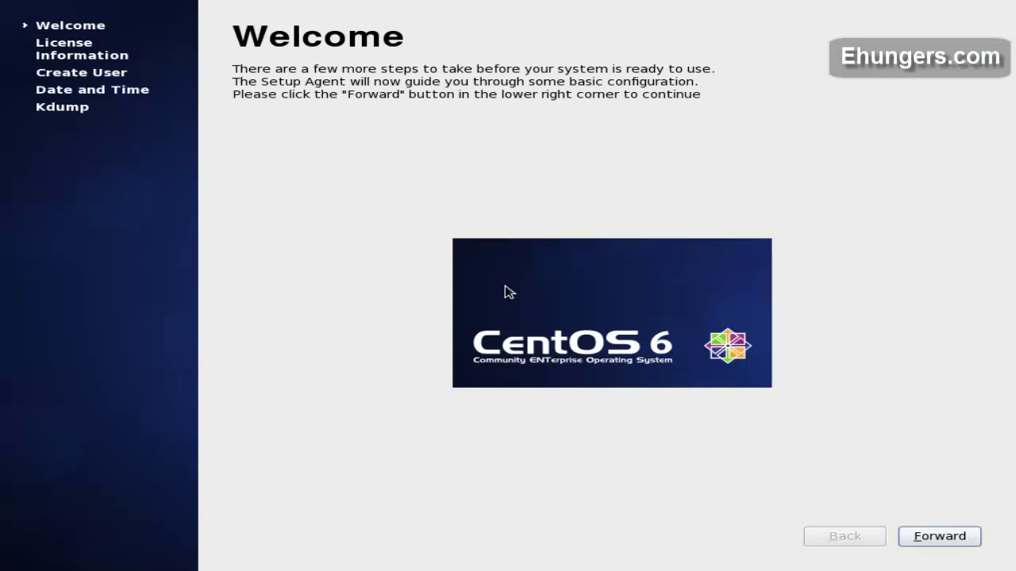
click(955, 539)
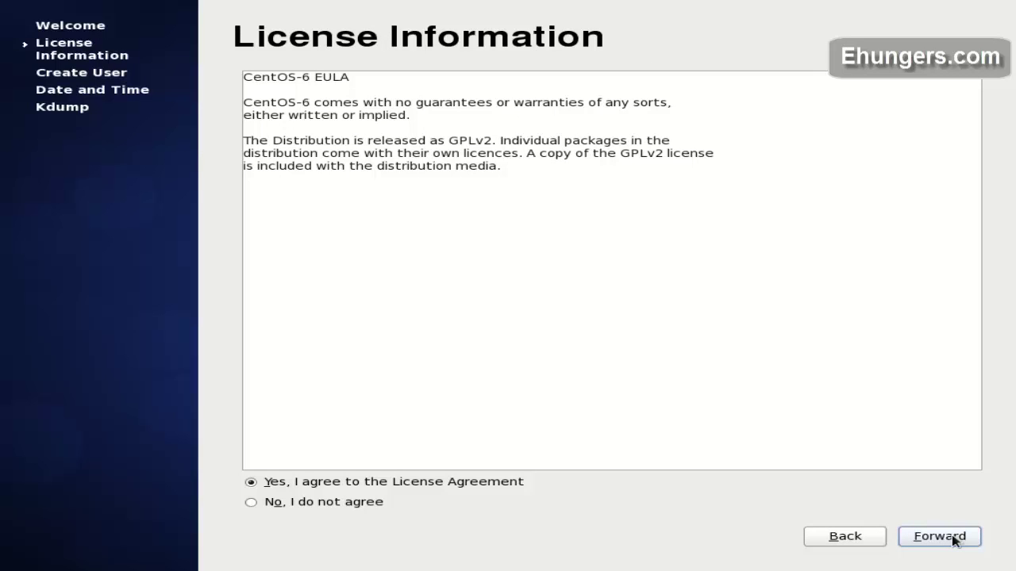
click(955, 539)
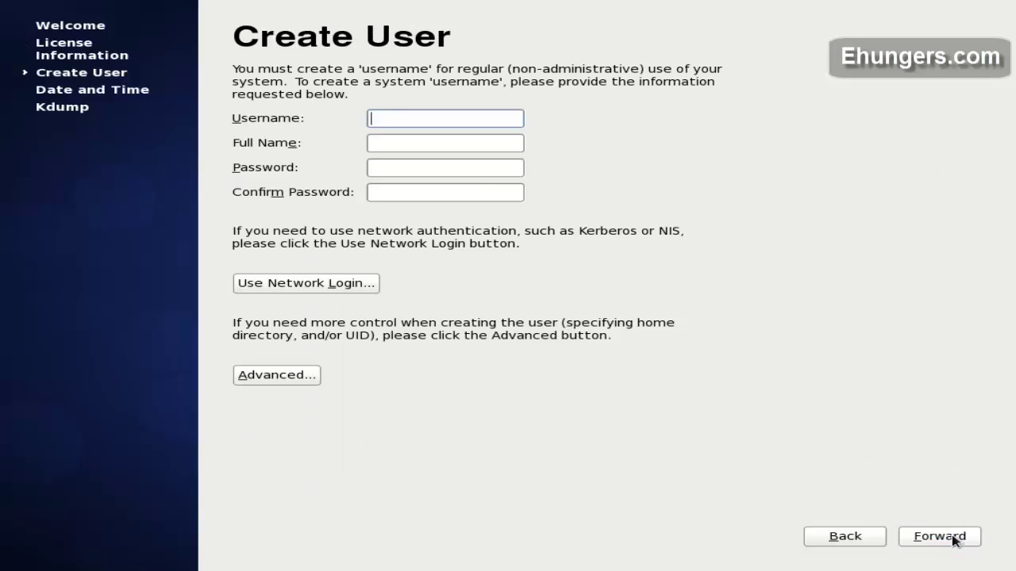
Step: Enter the new user's username, full name, and password, confirming the password
key(Tab)
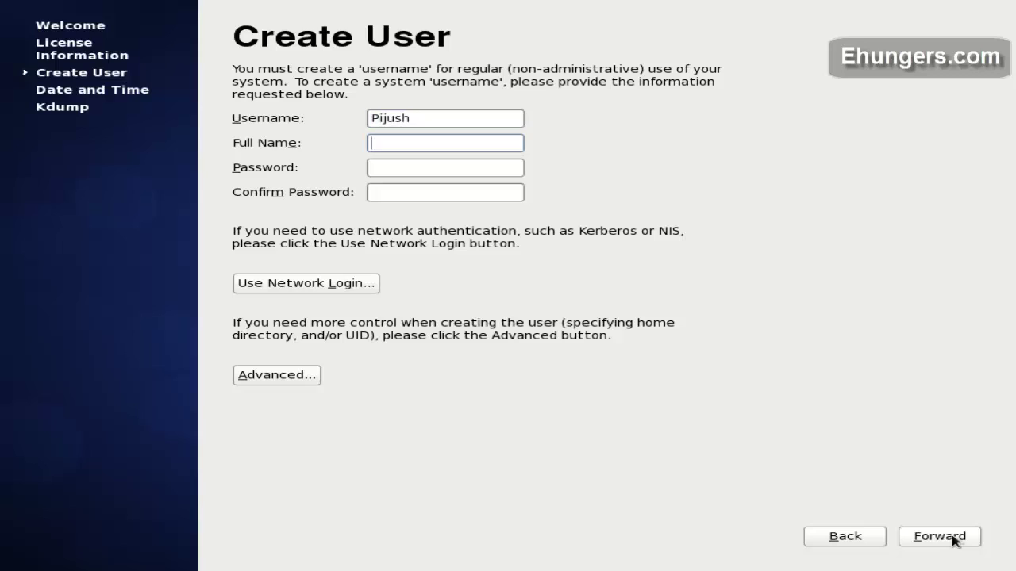
key(Tab)
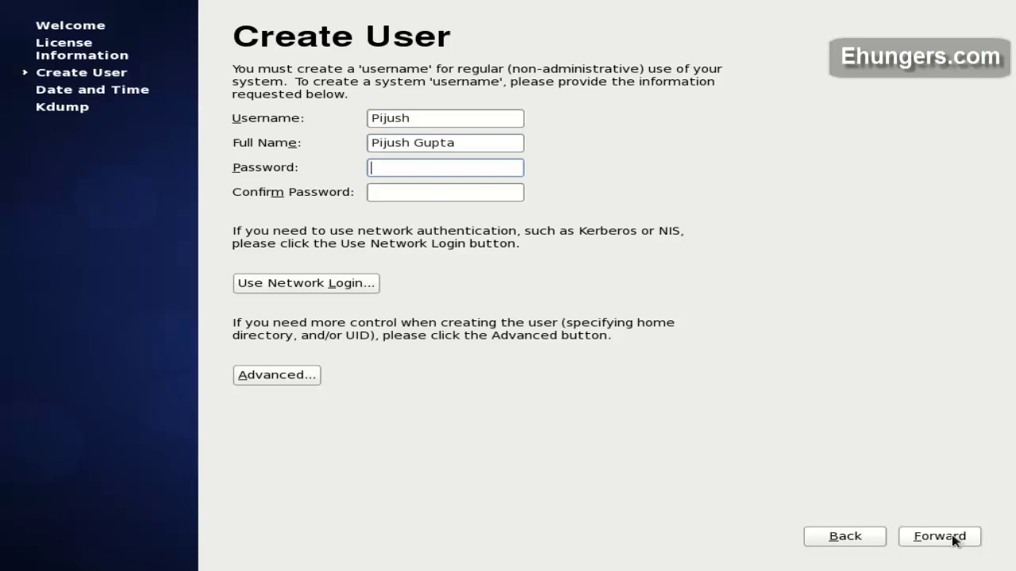
key(Tab)
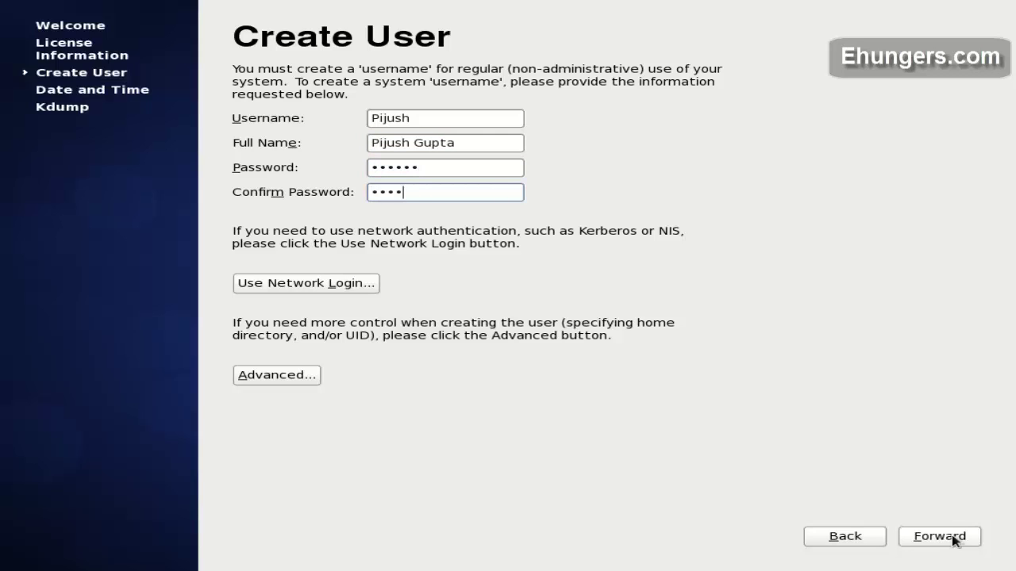
Step: Create the account despite the weak-password warning, keep the current date and time, and finish setup
key(Tab)
key(Tab)
key(Tab)
key(Tab)
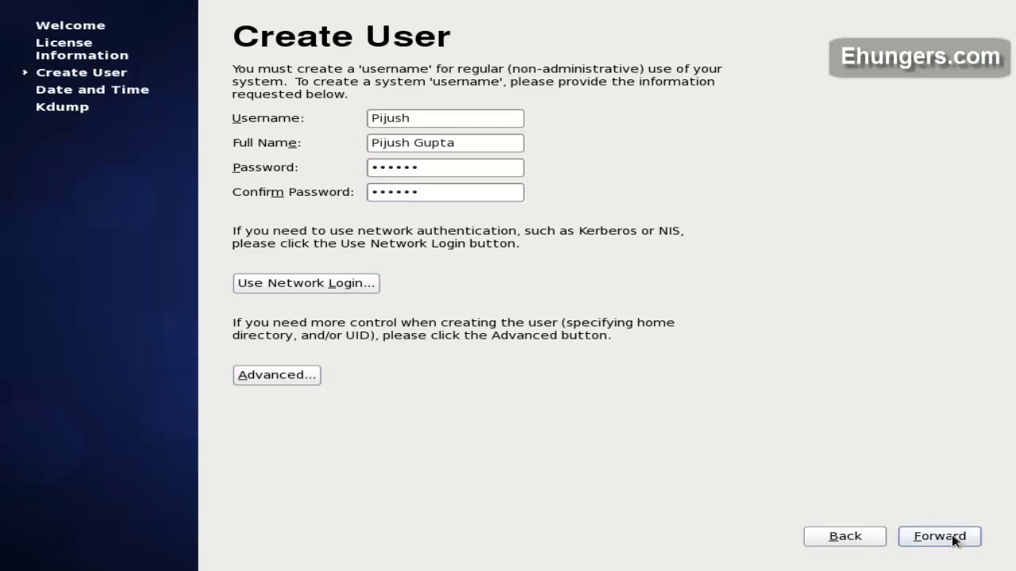
key(Return)
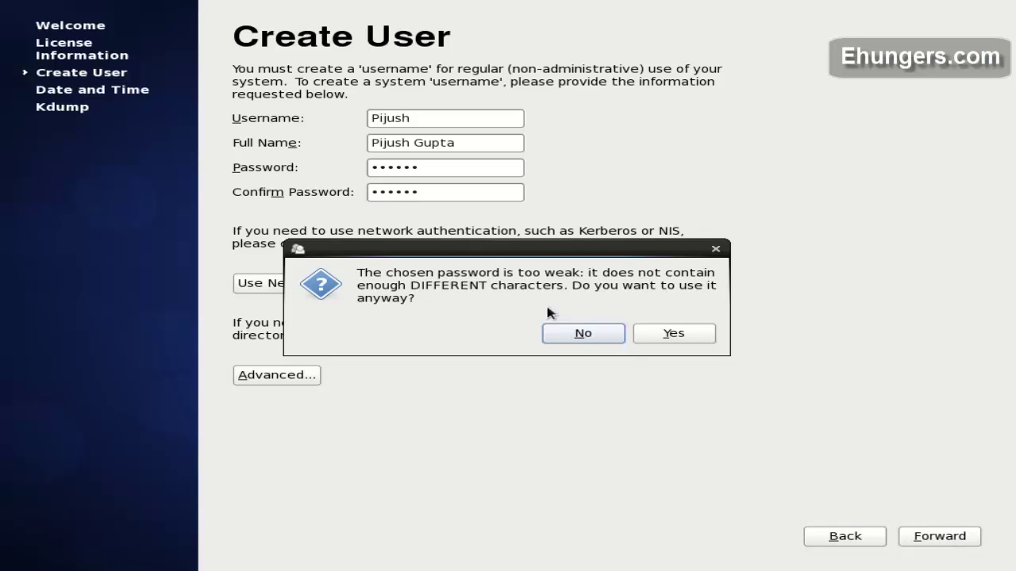
click(658, 339)
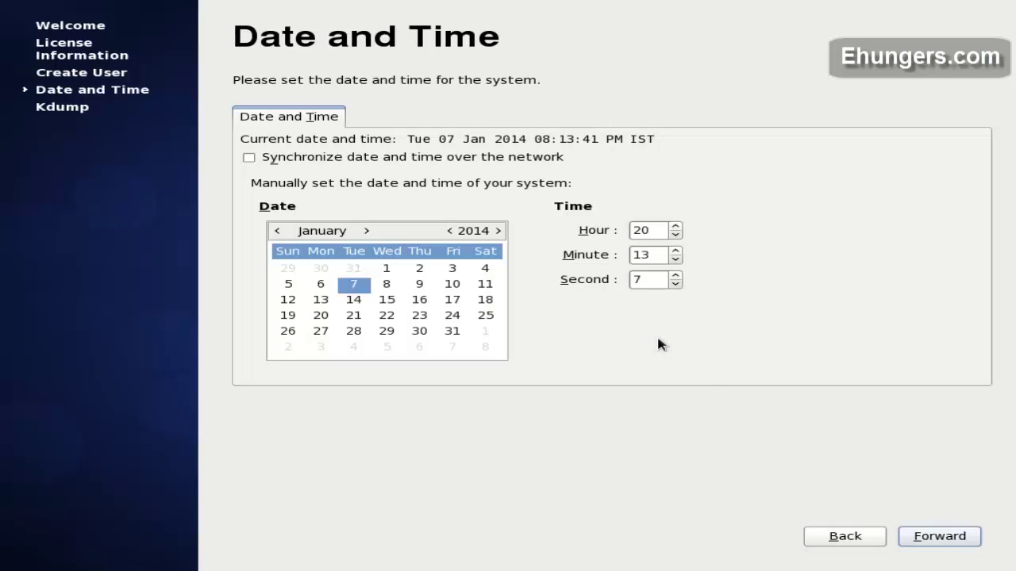
click(926, 540)
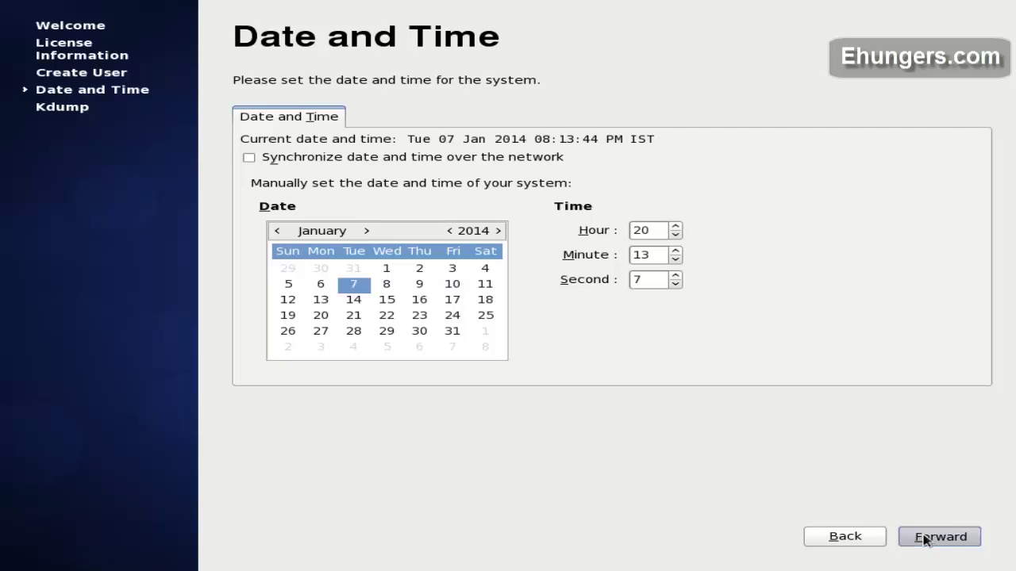
click(976, 543)
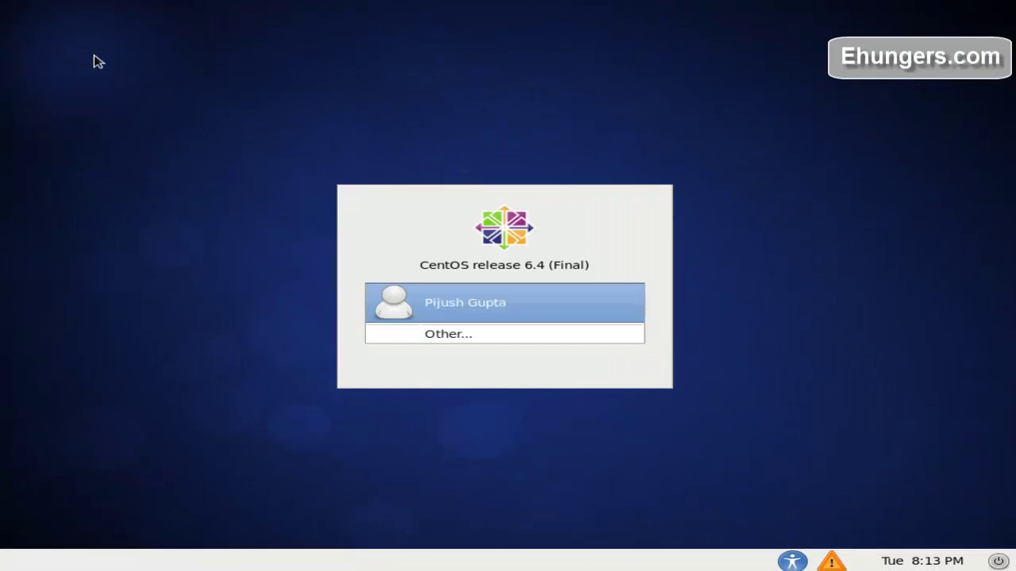
Step: Select the new user on the login screen and sign in with the account password
key(Return)
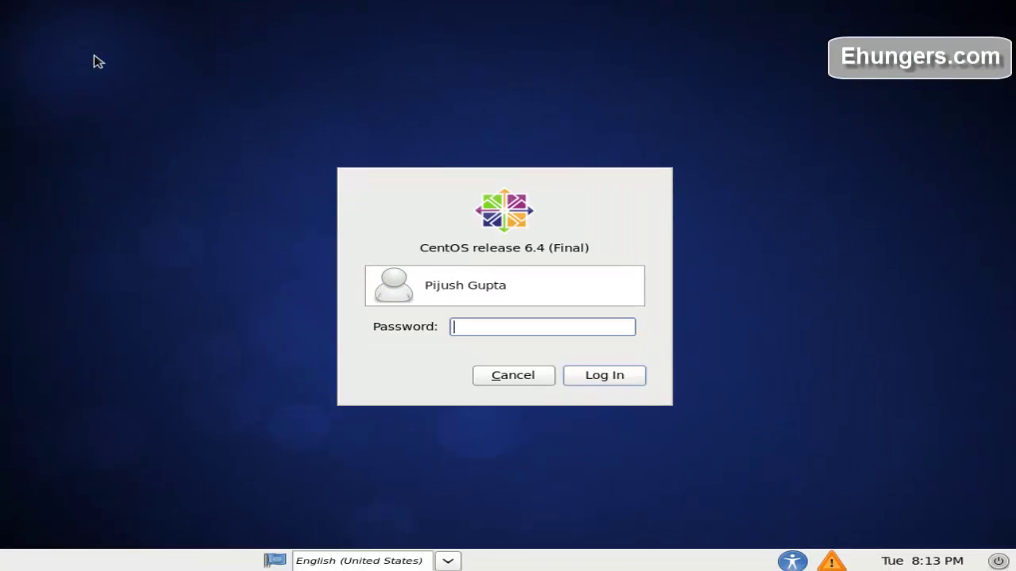
text(******)
key(Return)
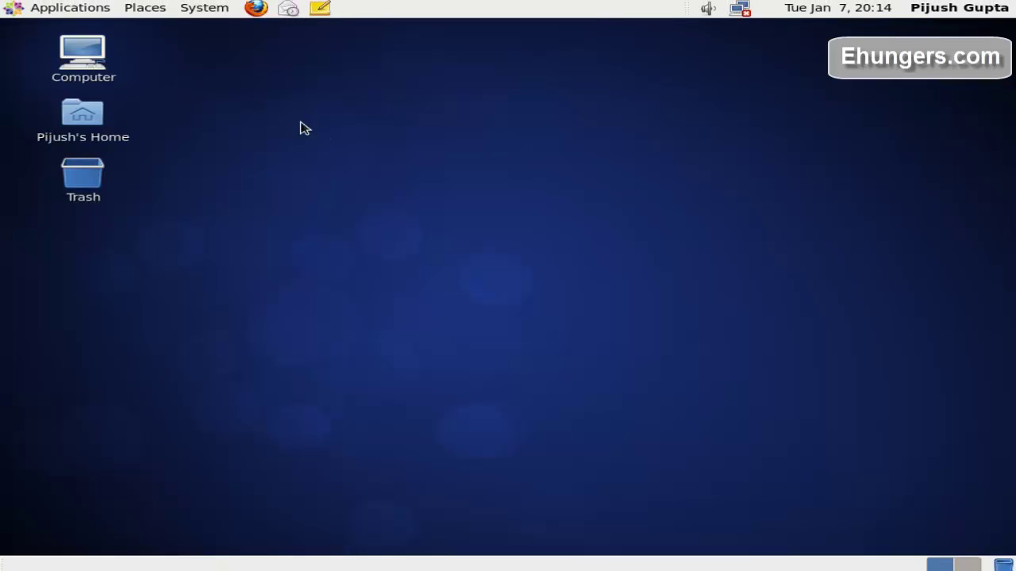
click(157, 13)
mouse_move(108, 13)
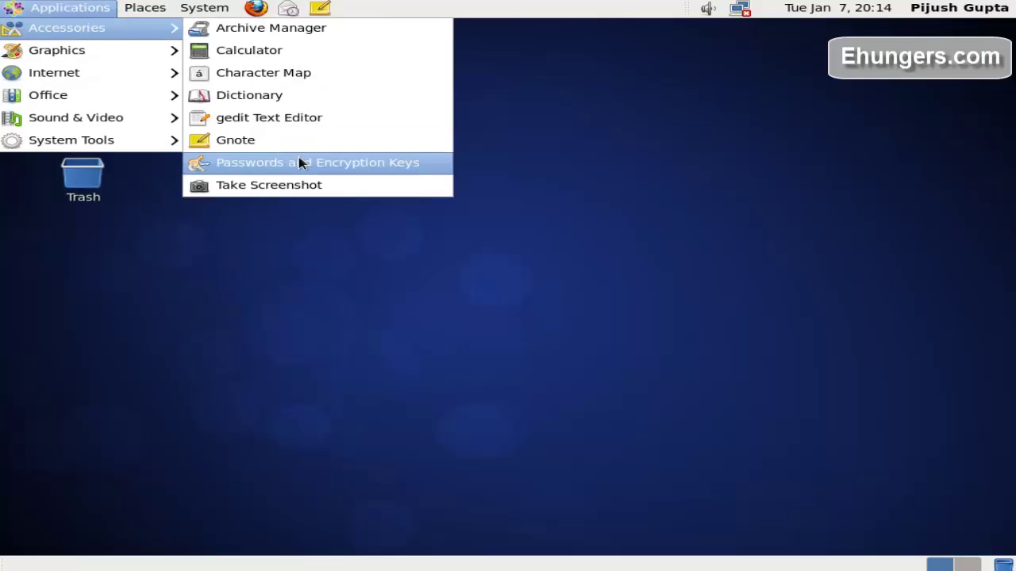
mouse_move(165, 127)
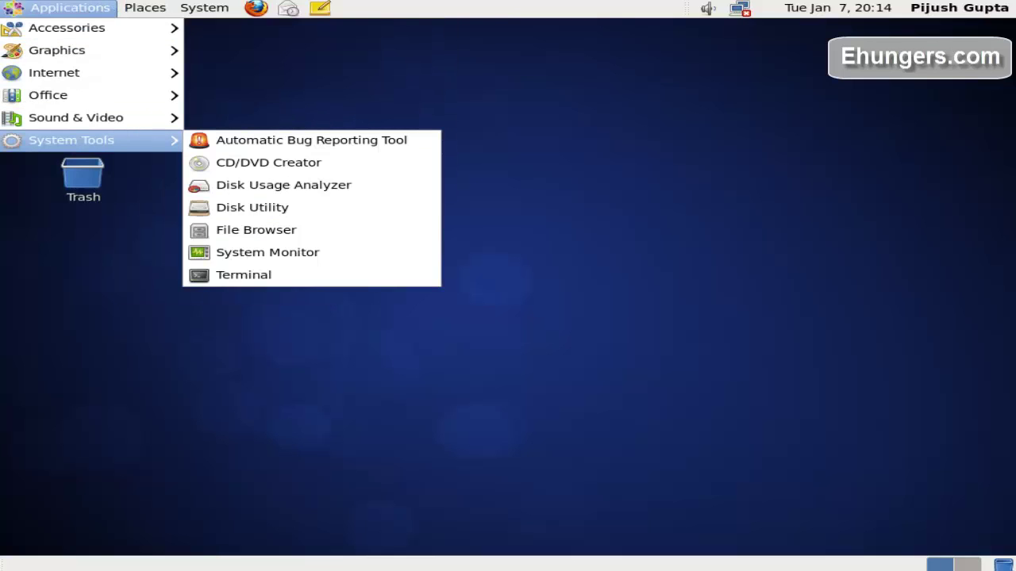
click(324, 281)
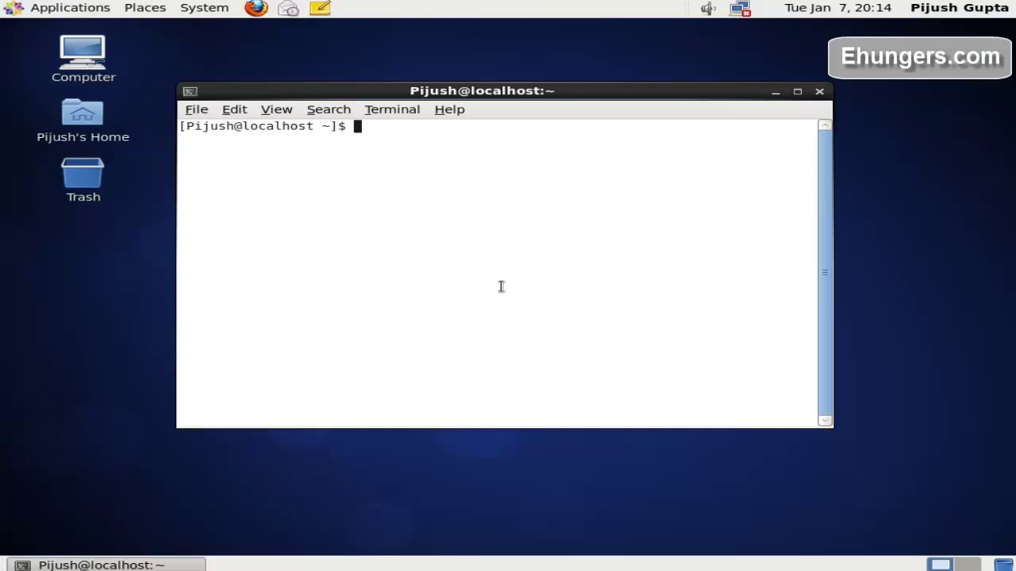
text(whoami)
key(Return)
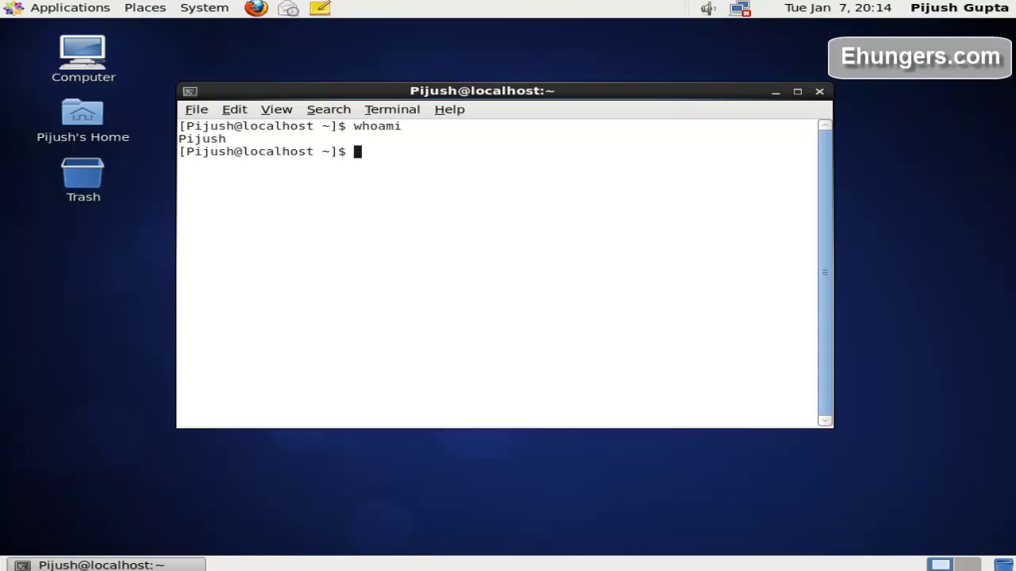
text(exit)
key(Return)
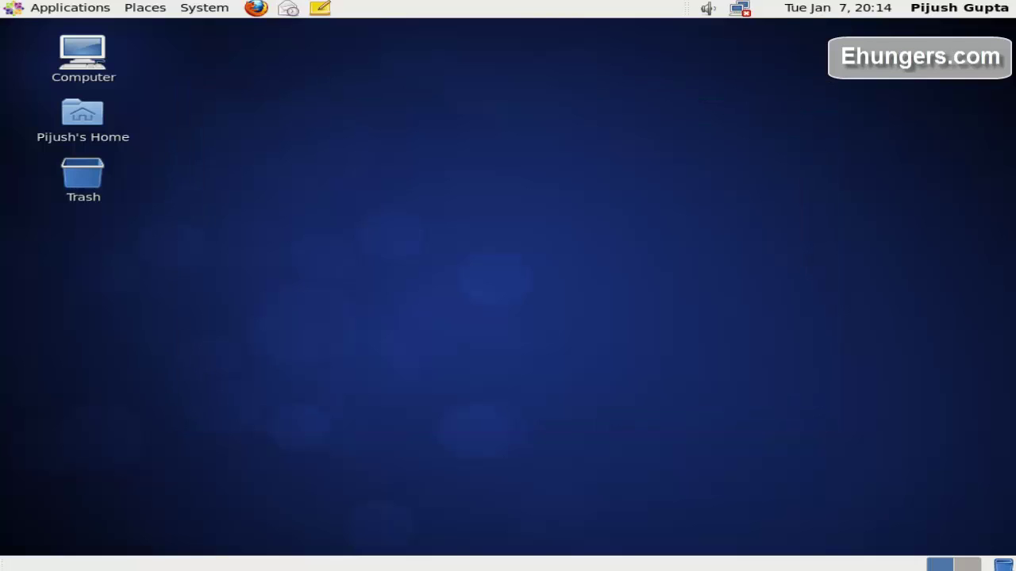
Step: Log out from the top-panel user menu and confirm the log-out
click(953, 8)
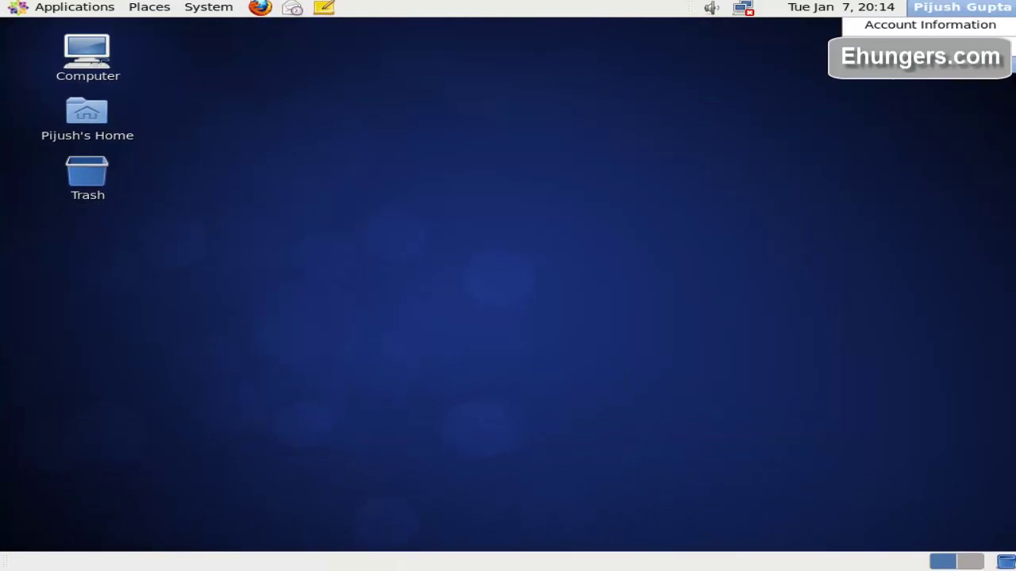
click(852, 82)
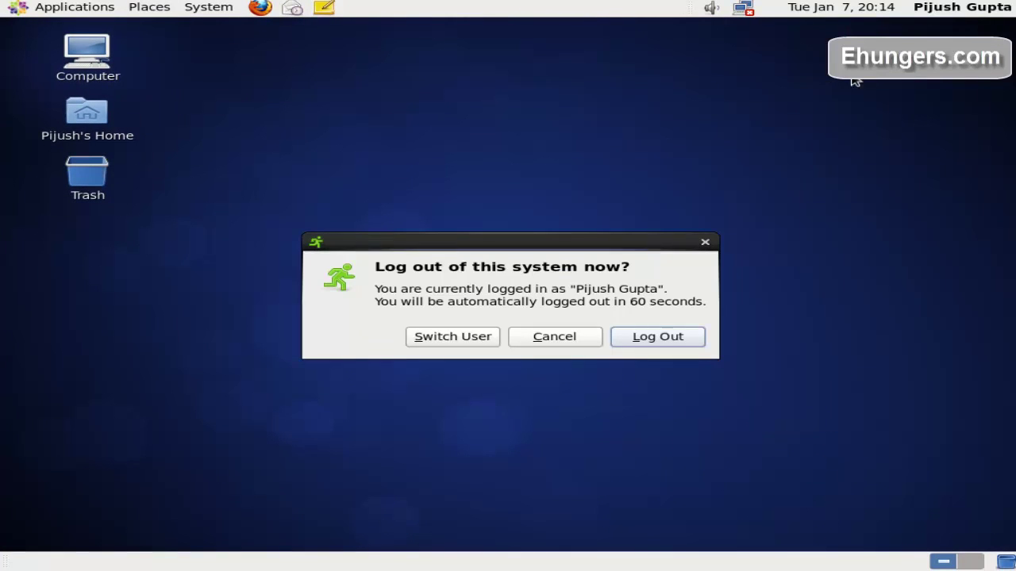
click(635, 339)
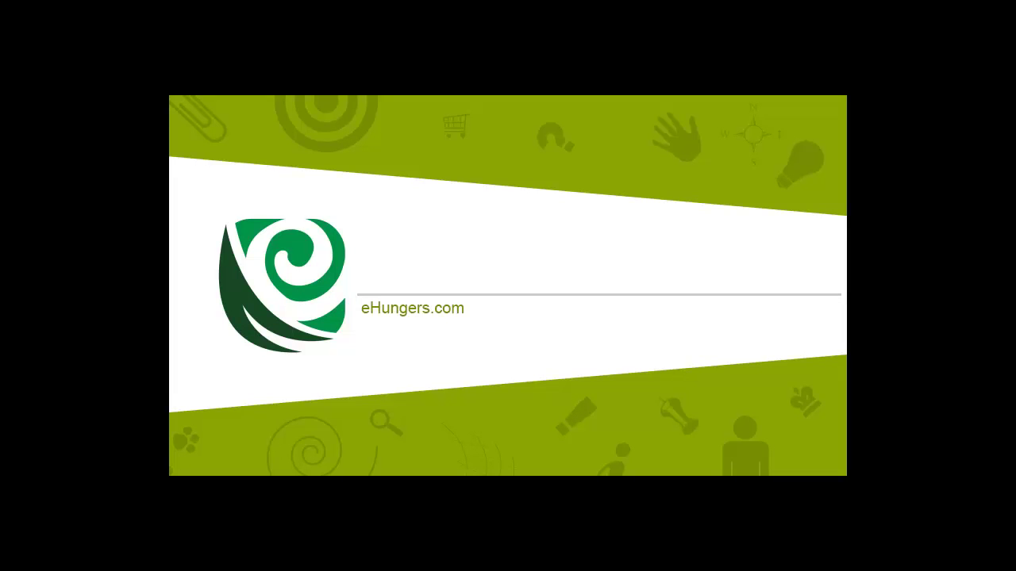